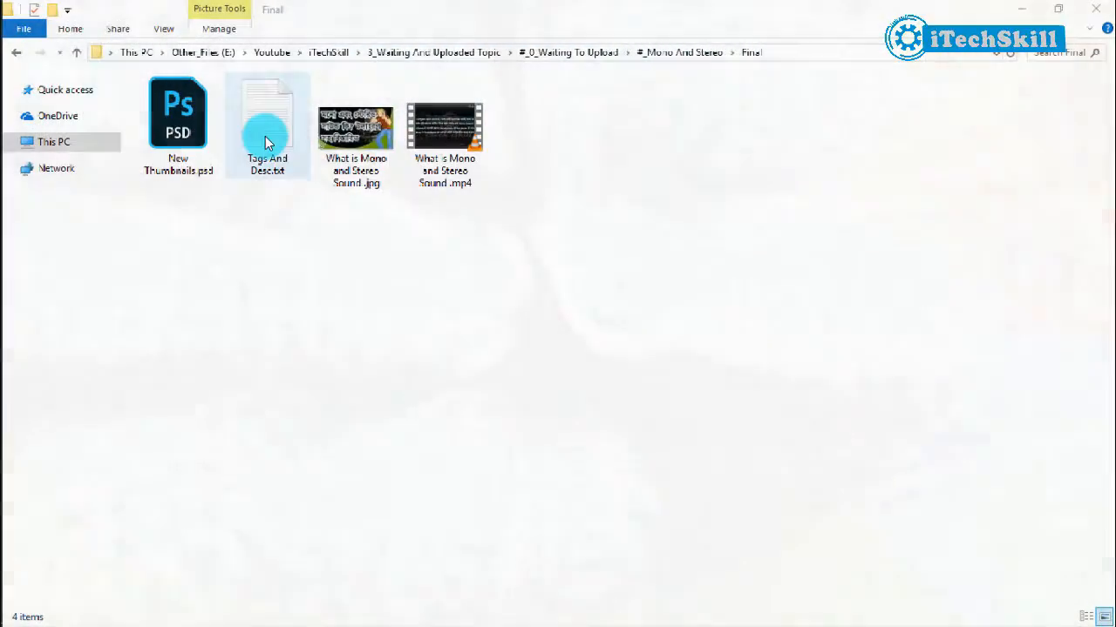
Step: Open Tags And Desc.txt full-screen, copy the title phrase "What is Mono and Stereo Sound", and minimize the text file
click(266, 139)
double_click(266, 140)
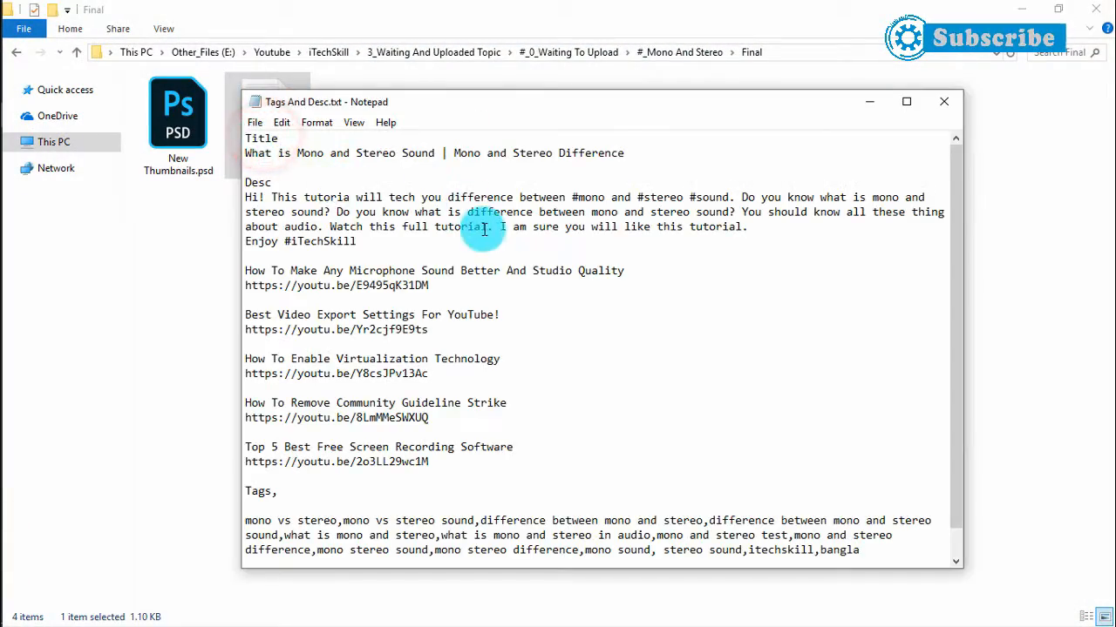
click(904, 103)
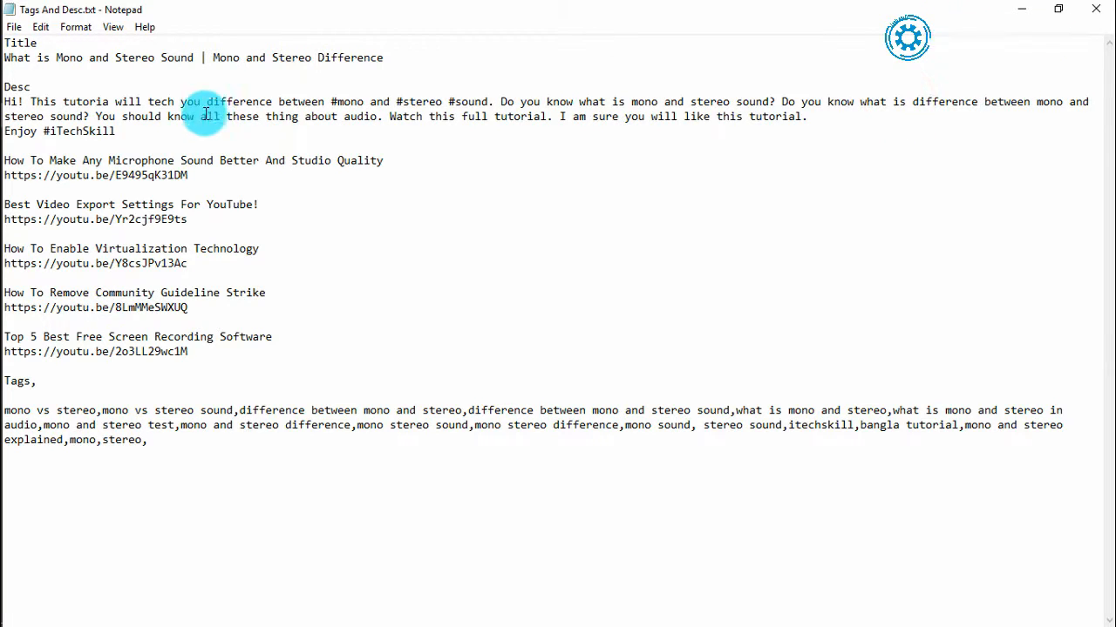
drag(196, 56, 4, 57)
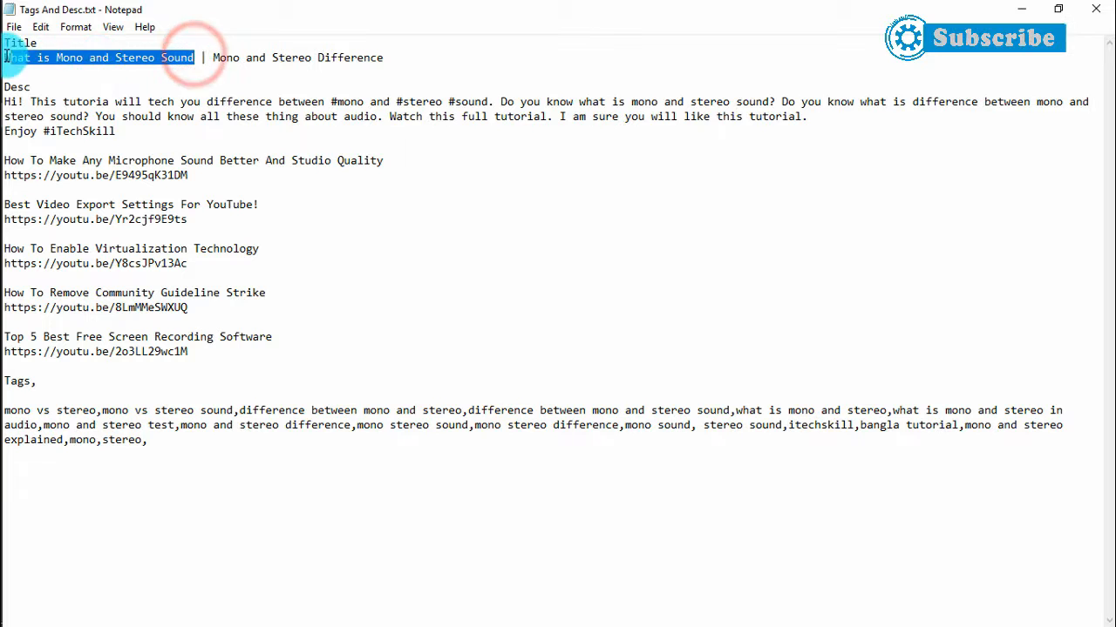
right_click(106, 60)
click(144, 113)
click(1021, 9)
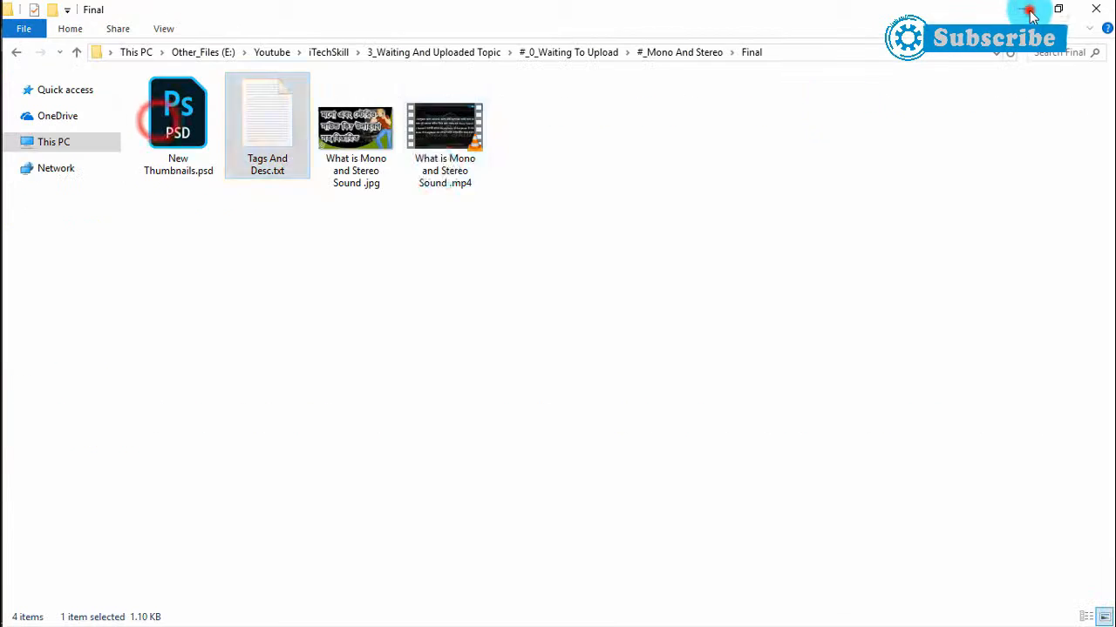
Step: Open the names of the thumbnail .jpg and the .mp4 video for renaming, closing each one after viewing
click(366, 139)
click(358, 166)
click(397, 223)
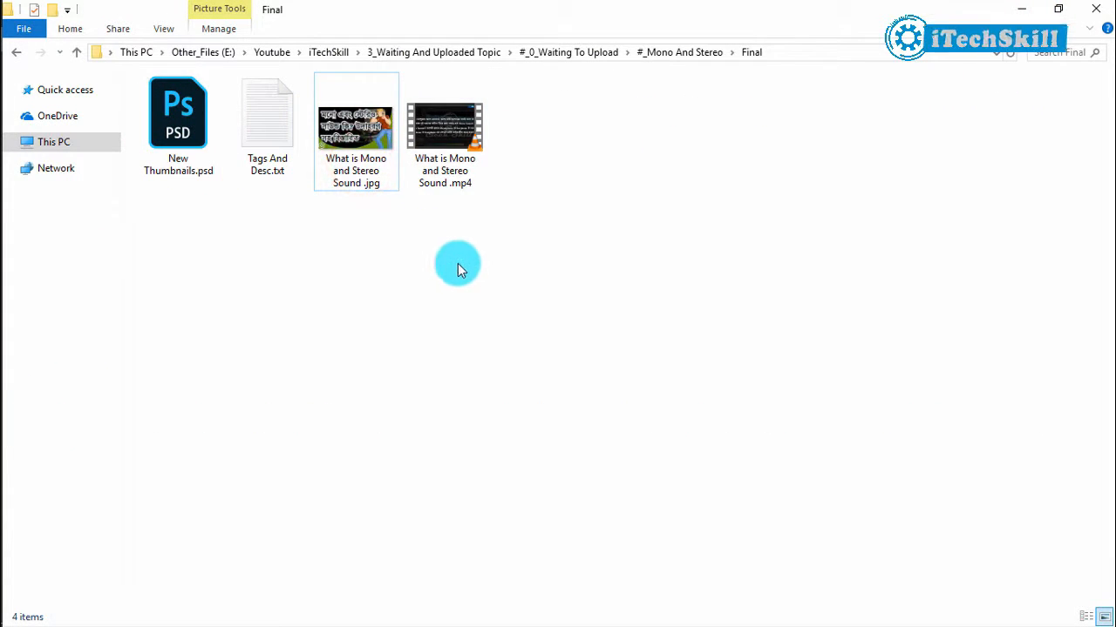
click(453, 187)
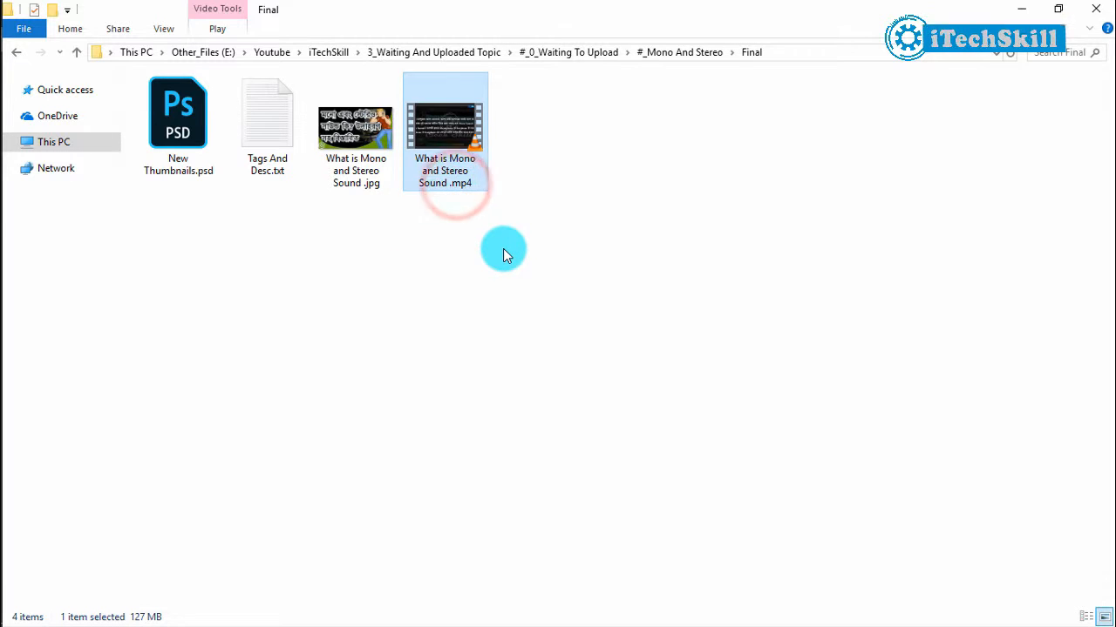
key(F2)
click(581, 274)
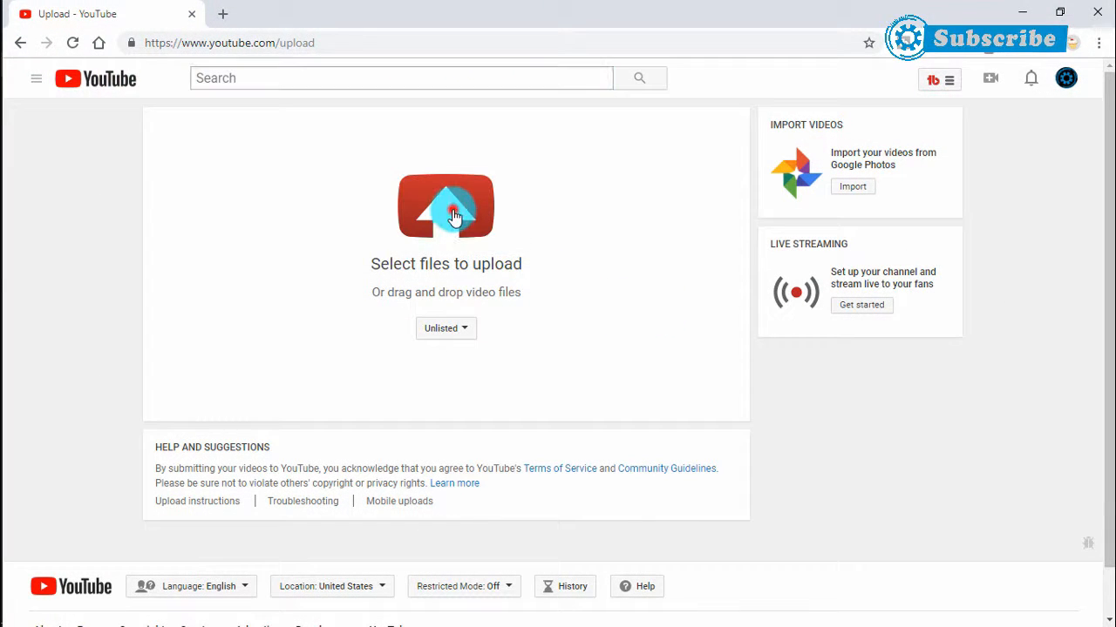
Step: Upload "What is Mono and Stereo Sound .mp4" and set its title to "What is Mono and Stereo Sound | Mono and Stereo Difference"
click(453, 217)
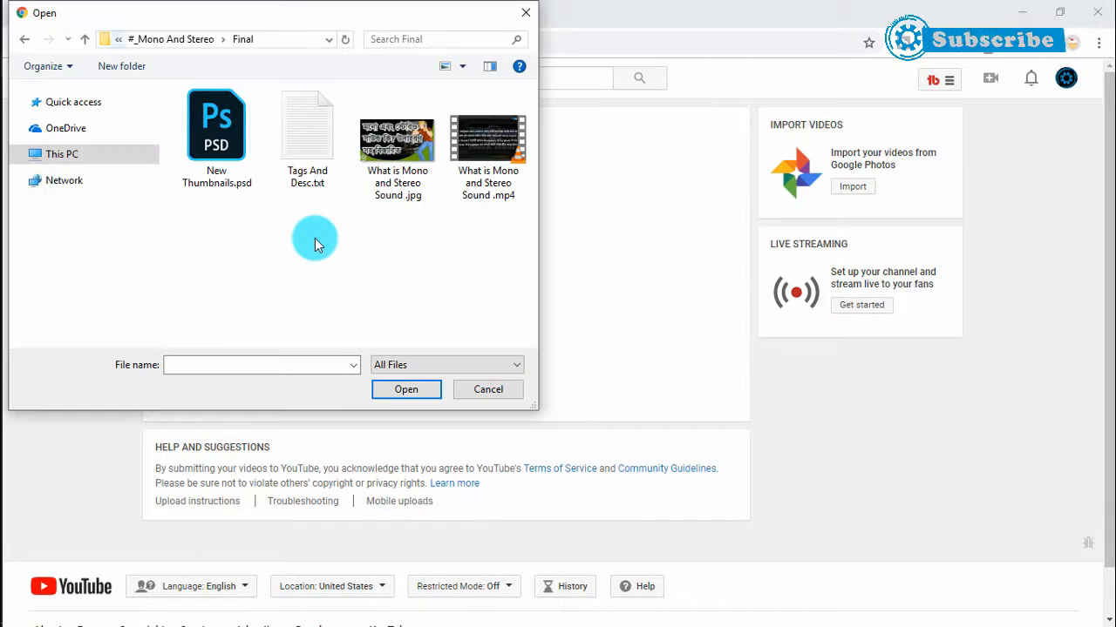
click(490, 149)
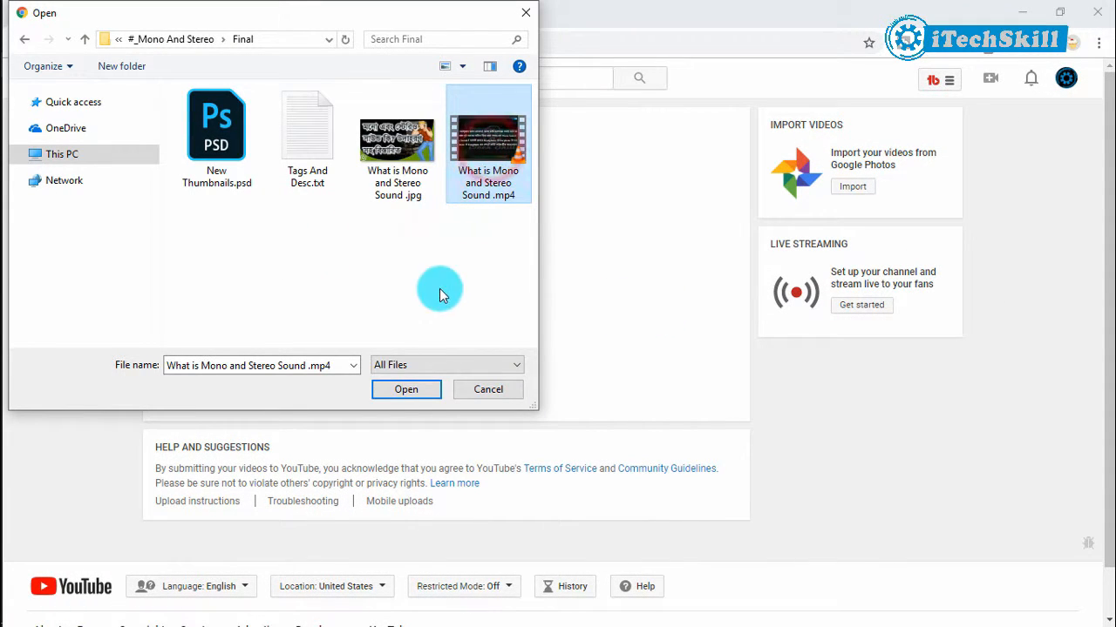
click(410, 391)
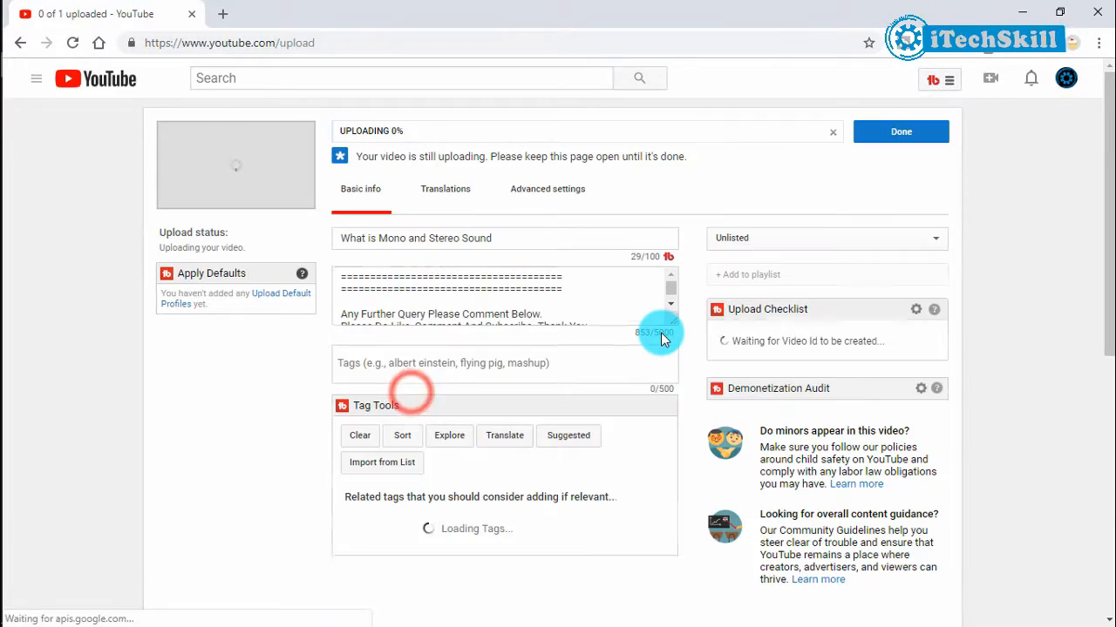
drag(504, 238, 322, 239)
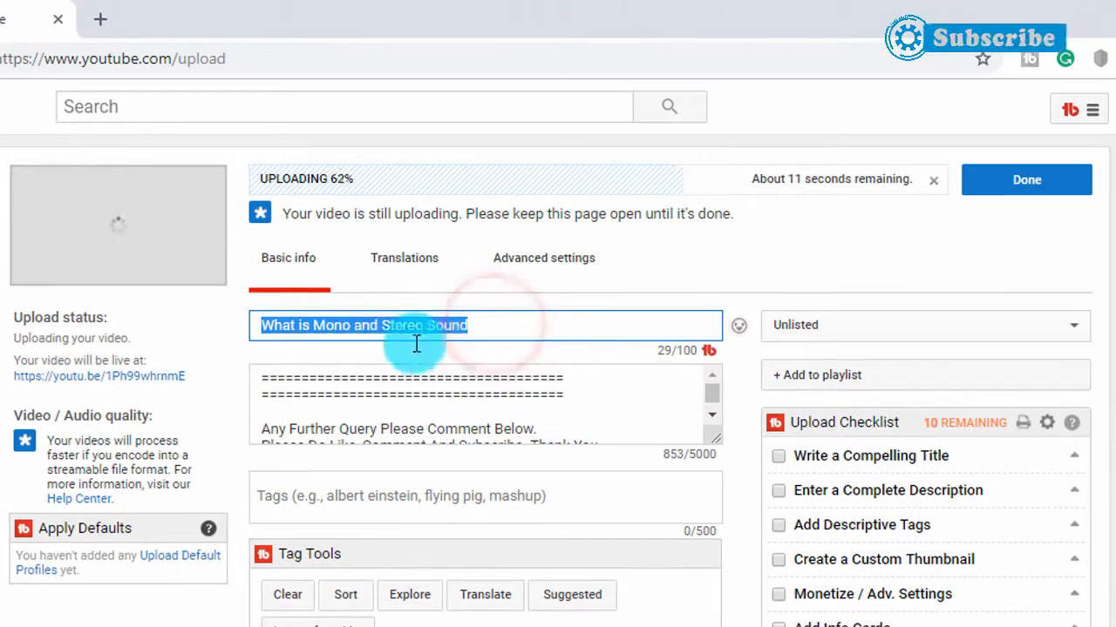
key(ctrl+v)
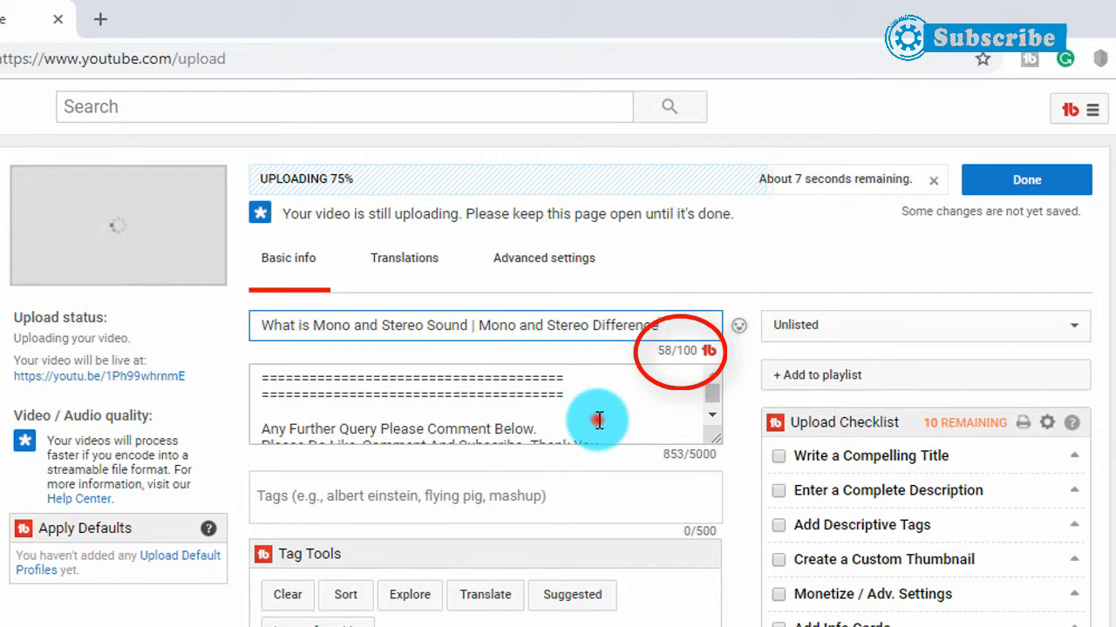
Step: Enlarge the description field, open it in the Grammarly editor, and paste the mono and stereo tutorial introduction above the separator lines
click(597, 417)
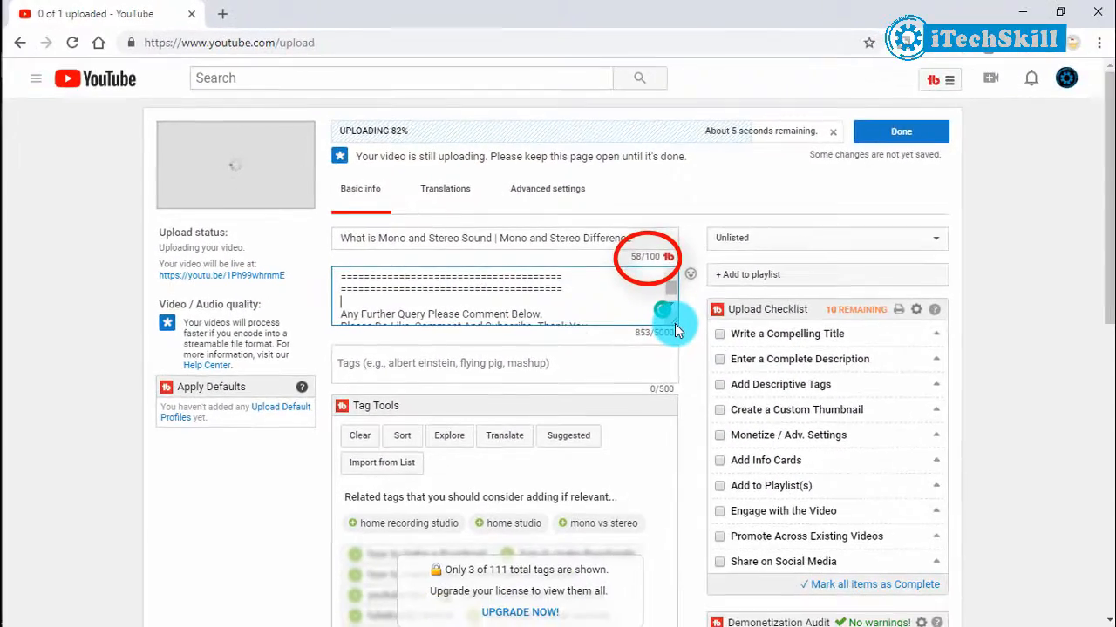
drag(675, 327, 671, 520)
click(662, 347)
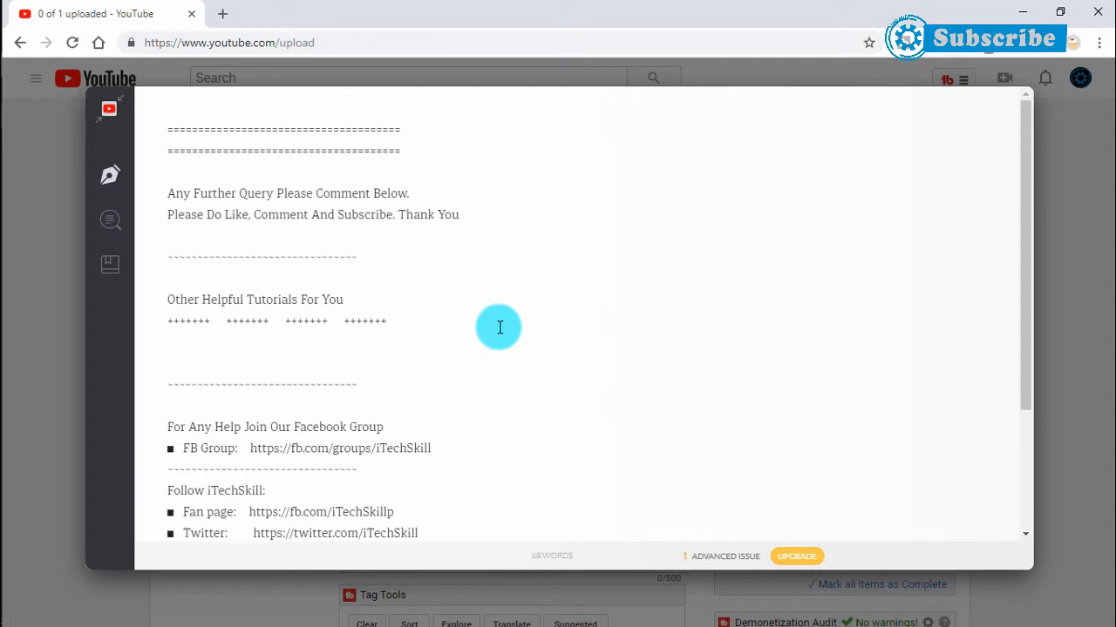
scroll(499, 328, down, 2)
scroll(498, 326, up, 2)
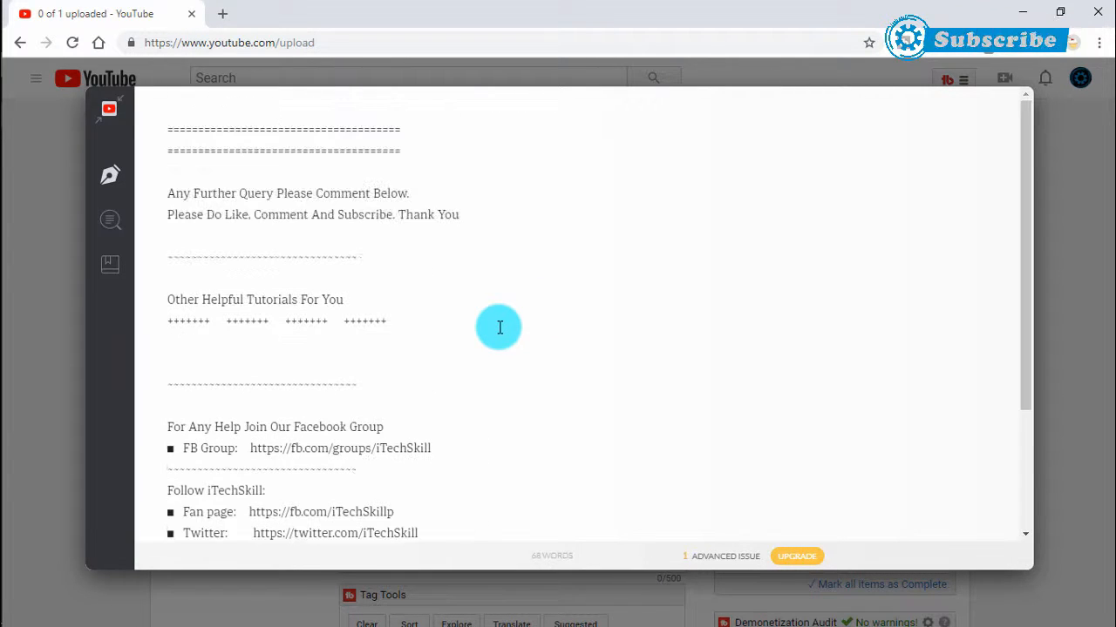
click(167, 129)
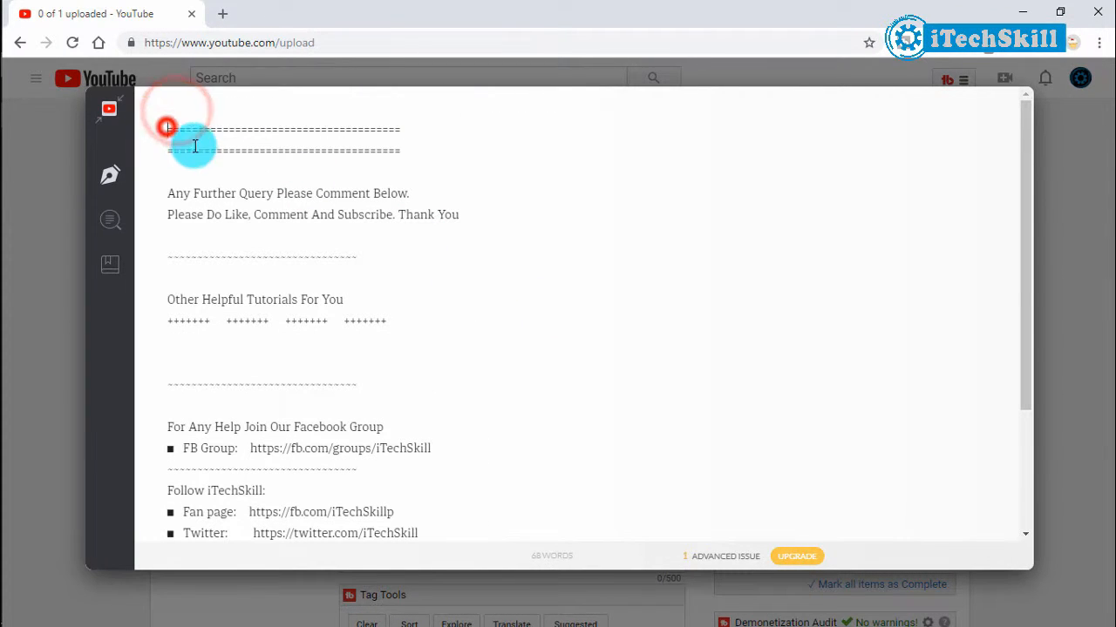
key(ctrl+v)
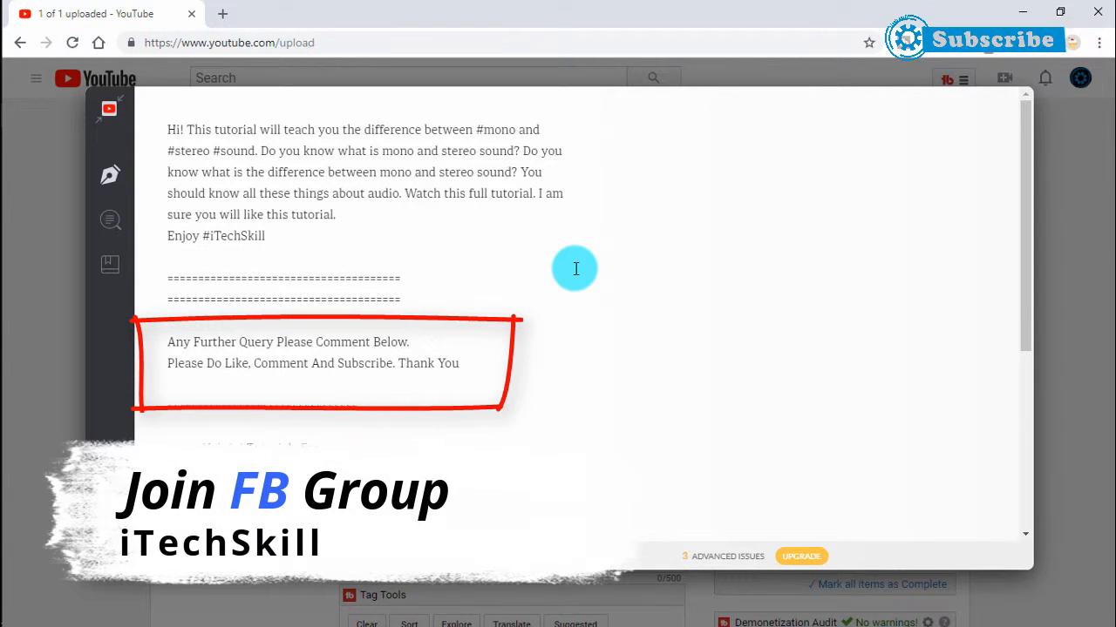
Step: Paste the five related video titles with their links below "Other Helpful Tutorials For You" and close the description editor
scroll(575, 268, down, 3)
click(309, 241)
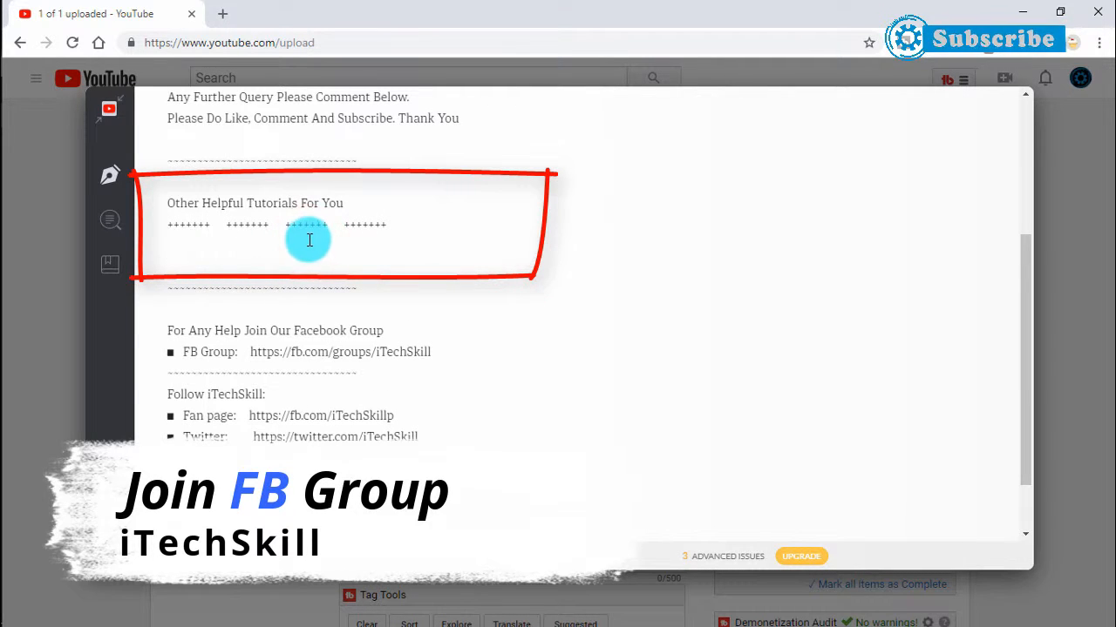
key(ctrl+v)
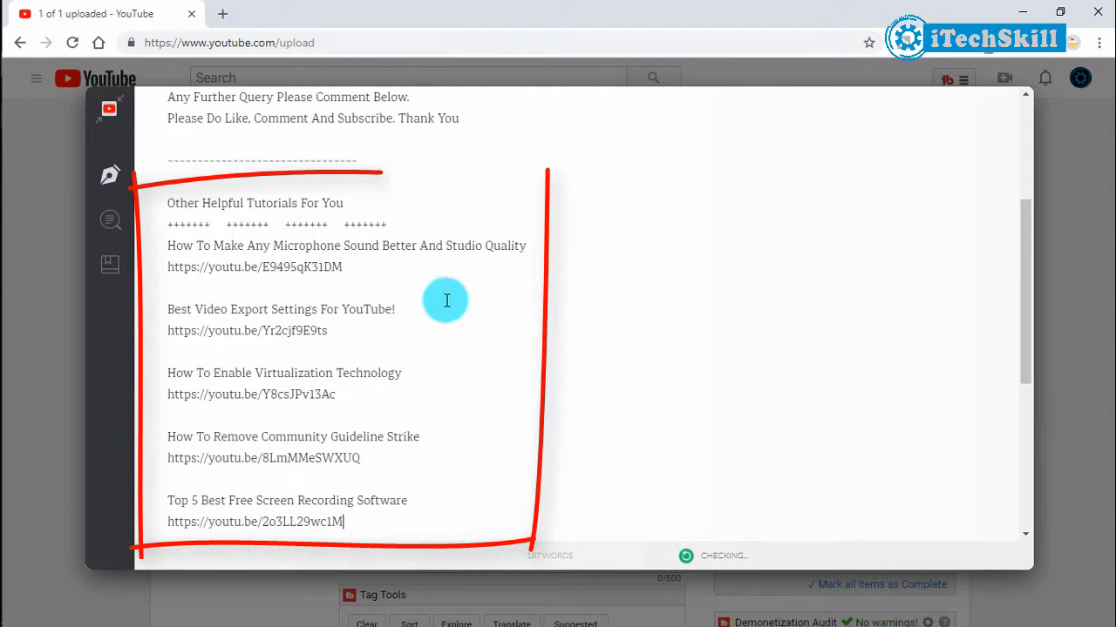
scroll(458, 312, down, 4)
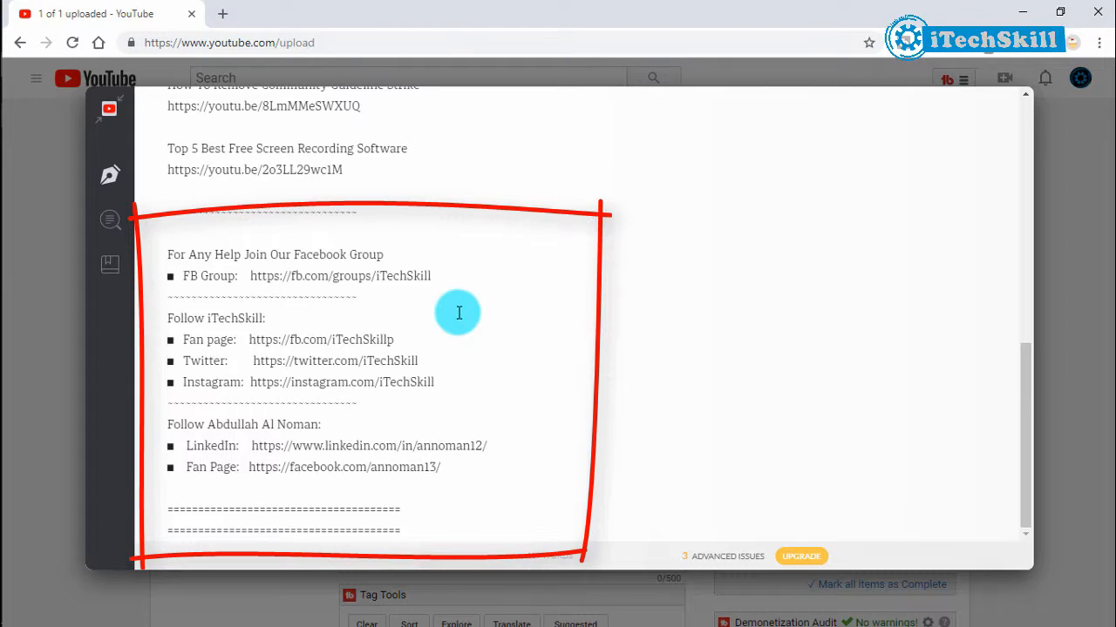
click(1096, 381)
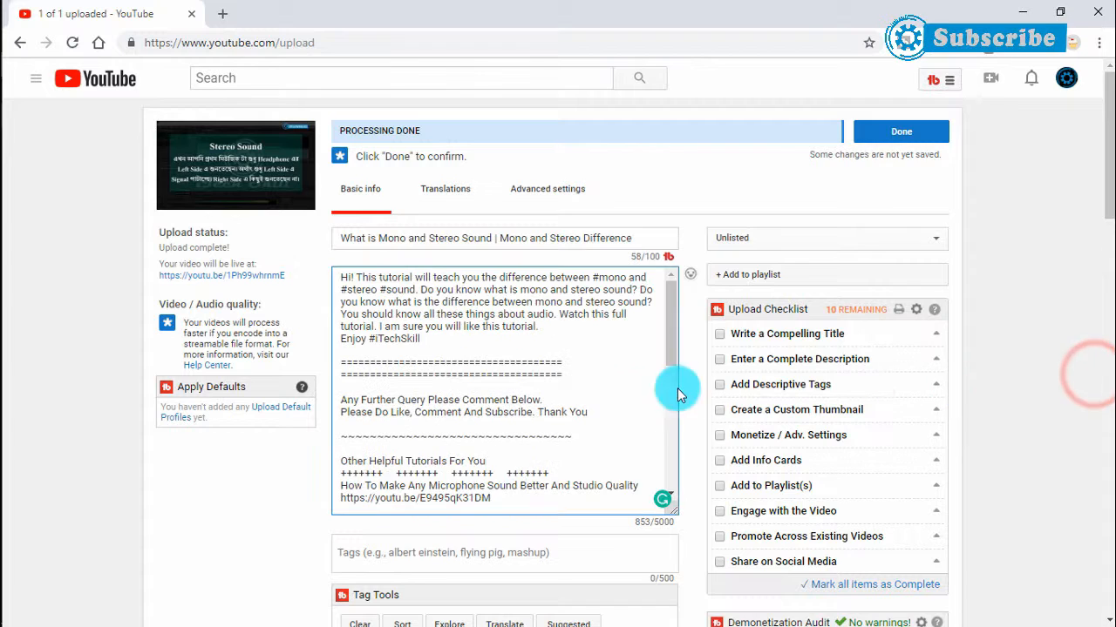
Step: Paste the prepared tag list, from "mono vs stereo" through "stereo", into the video's tags
scroll(779, 406, down, 2)
click(520, 398)
key(ctrl+v)
scroll(585, 488, down, 1)
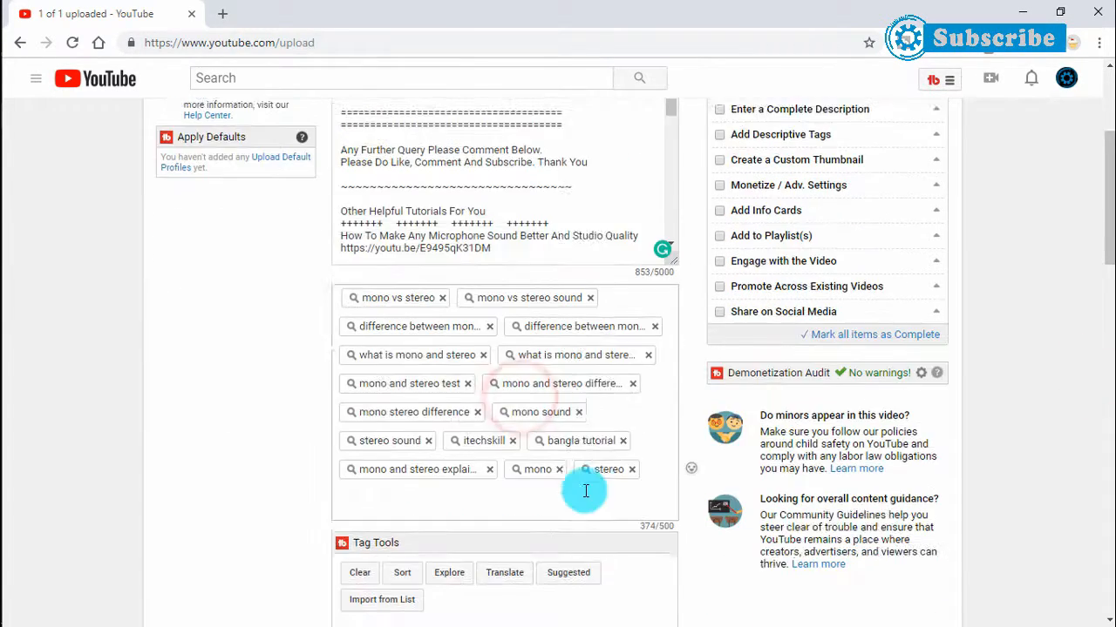
scroll(653, 403, up, 1)
scroll(667, 428, down, 1)
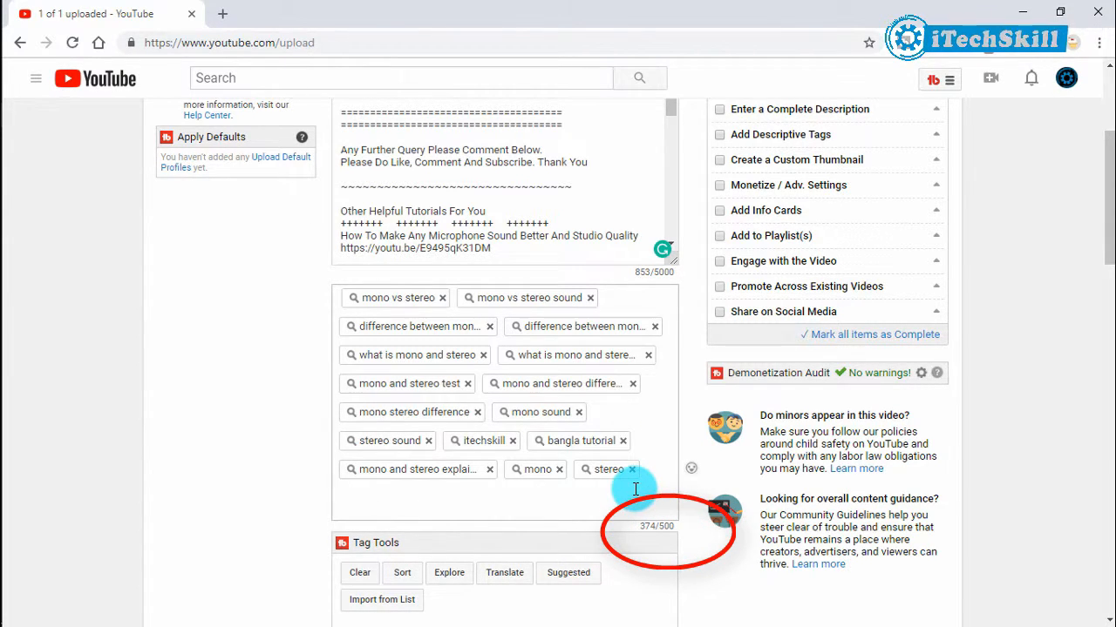
Step: Upload "What is Mono and Stereo Sound .jpg" as the video's custom thumbnail
scroll(635, 488, down, 8)
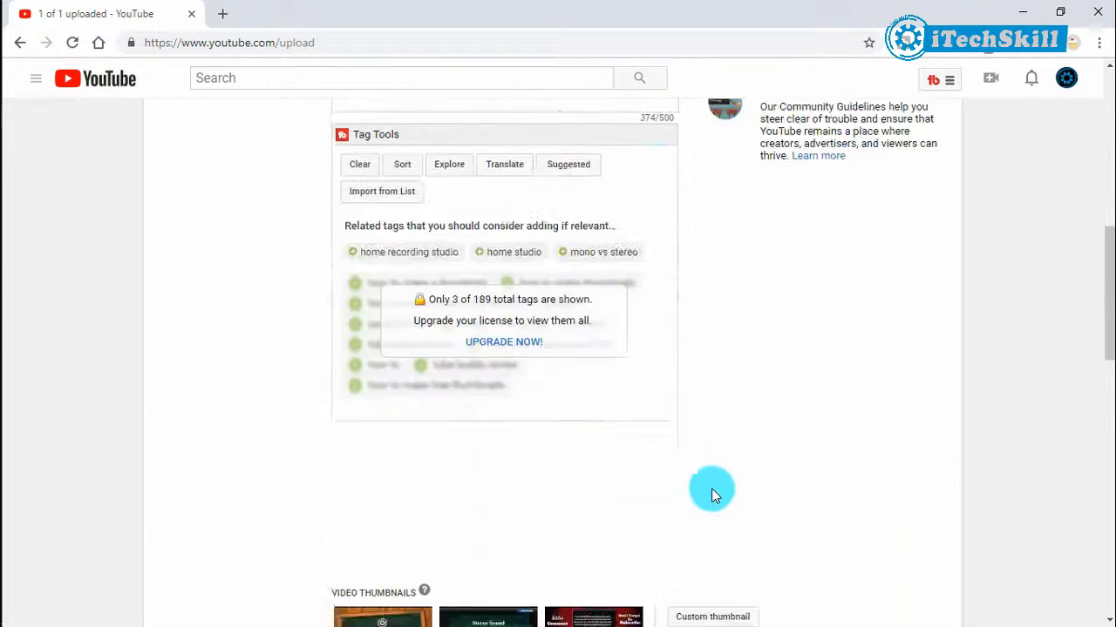
click(715, 372)
click(397, 144)
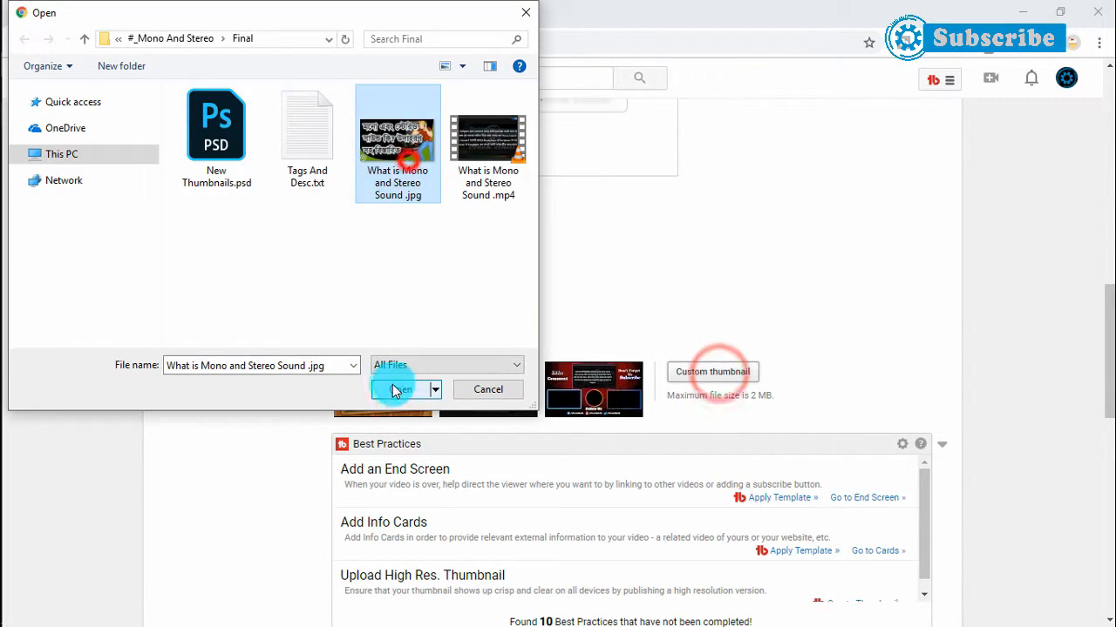
click(400, 389)
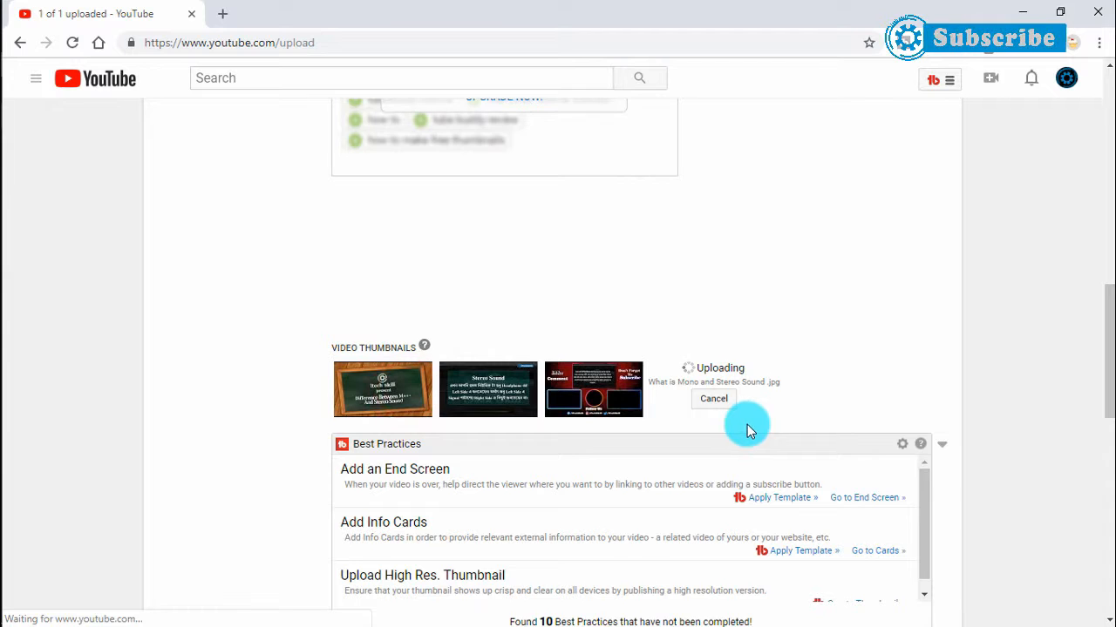
Step: Add the video to the Audio Editing playlist
scroll(799, 382, up, 10)
click(745, 277)
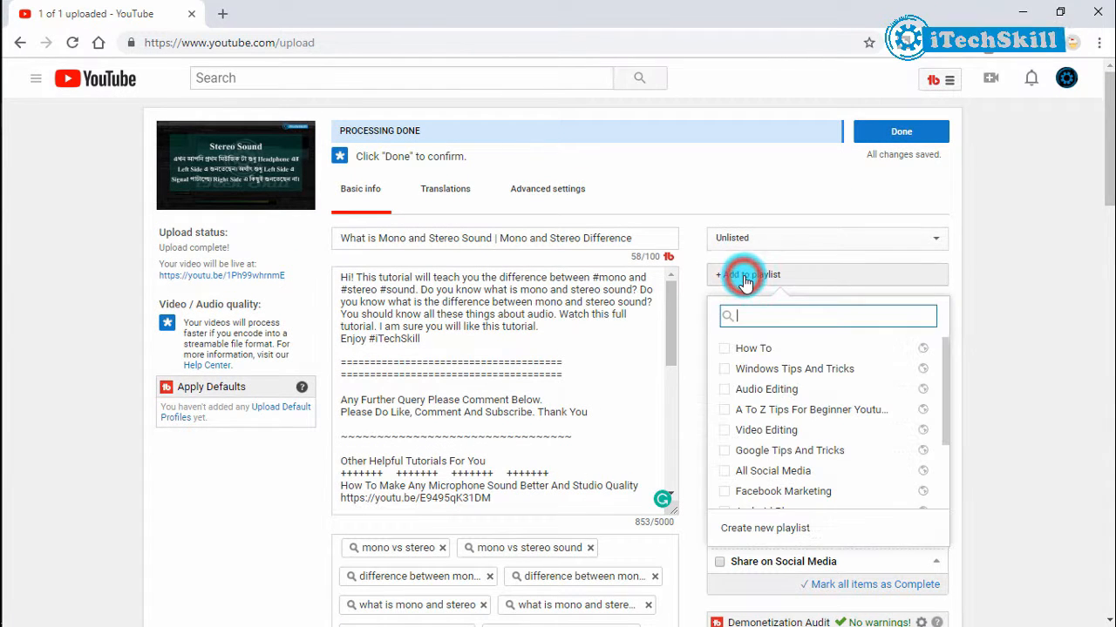
scroll(790, 379, down, 2)
scroll(828, 445, up, 2)
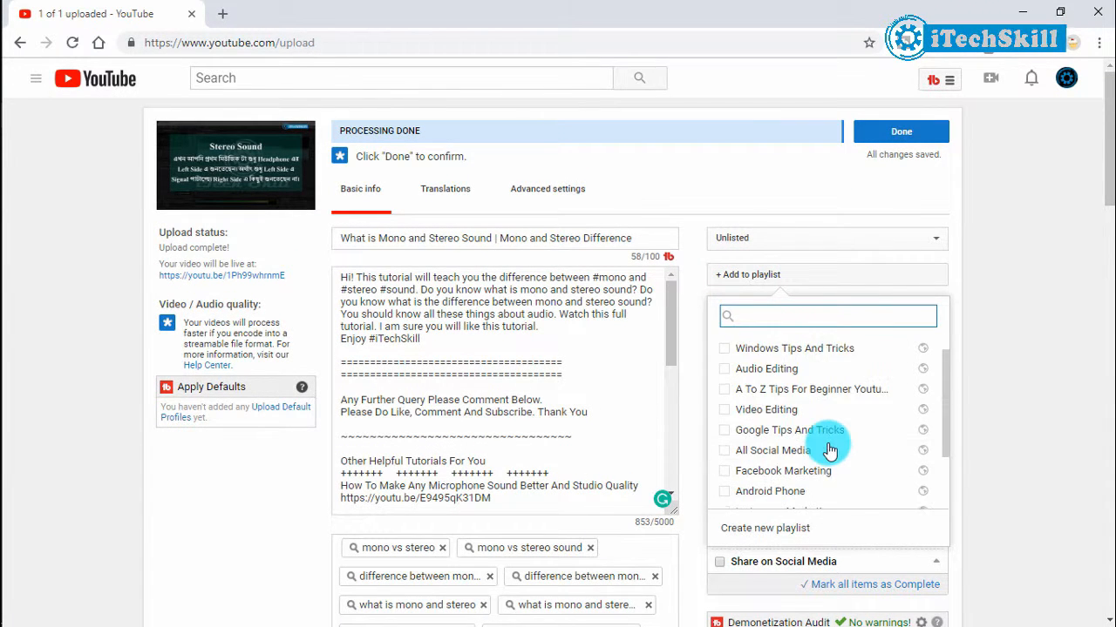
click(787, 368)
click(984, 356)
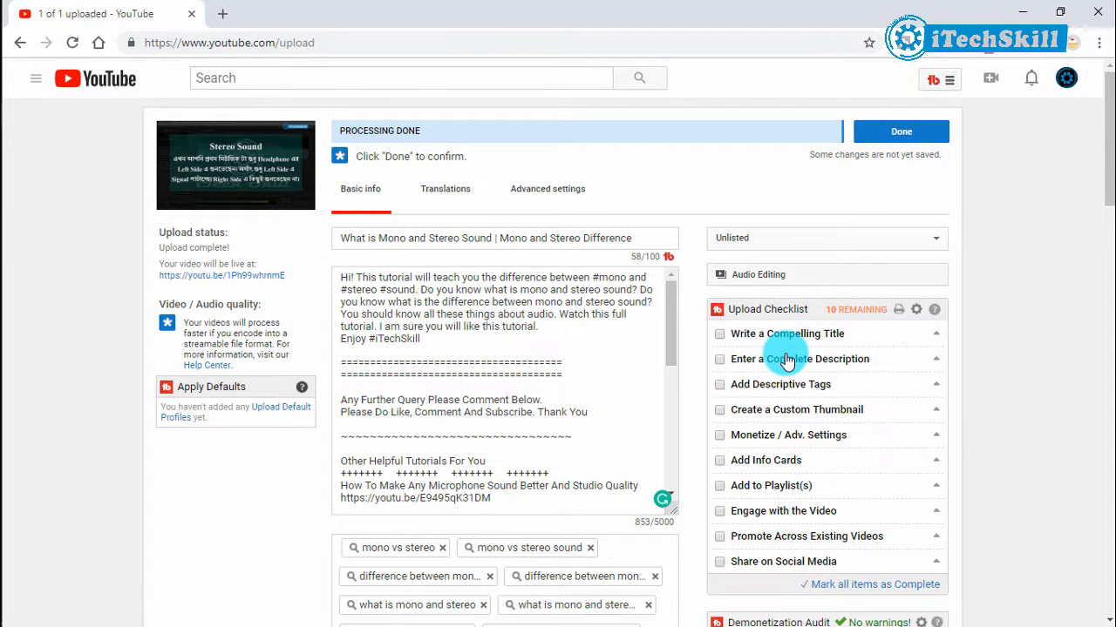
Step: Examine the video's advanced settings, including the available options for comment display, license and rights ownership, and caption certification
click(542, 202)
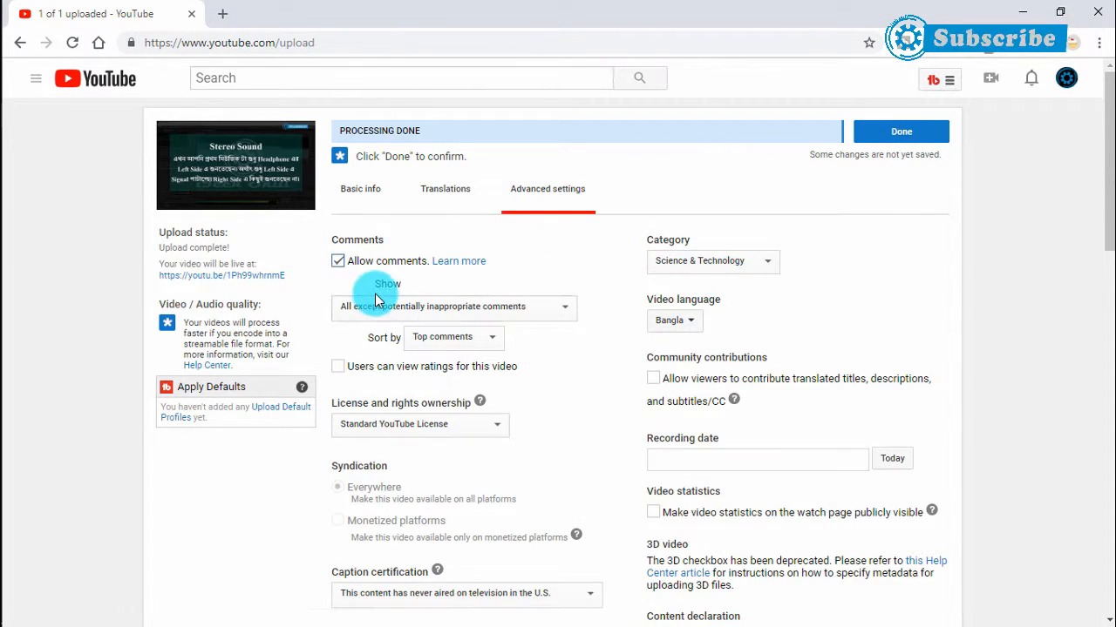
scroll(377, 299, down, 1)
click(462, 226)
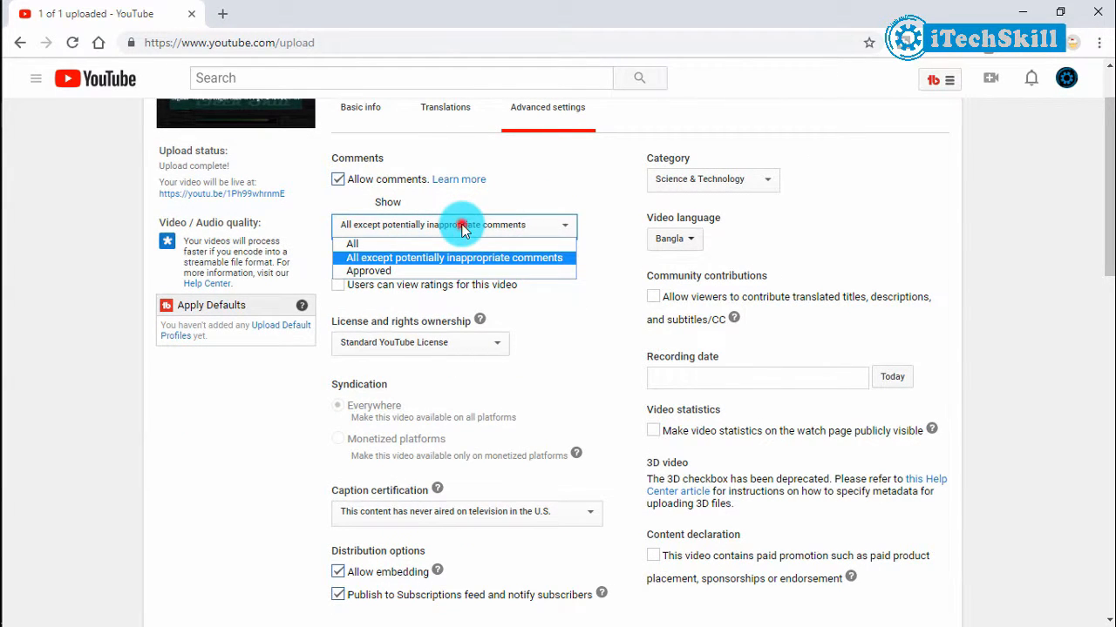
click(461, 227)
scroll(523, 326, down, 1)
click(485, 264)
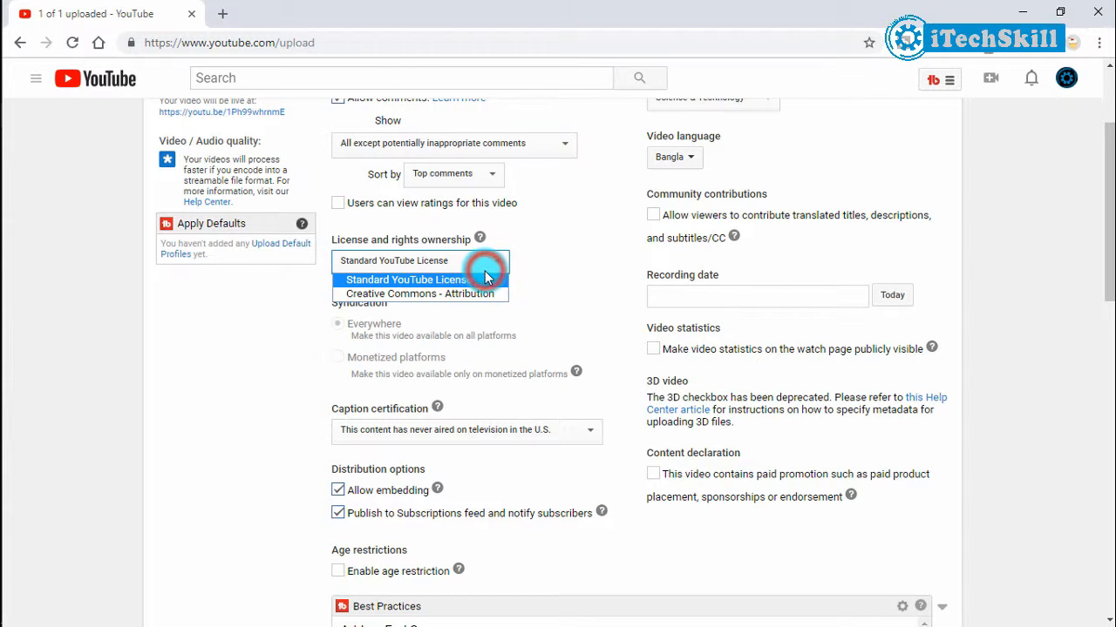
click(487, 272)
scroll(489, 336, down, 2)
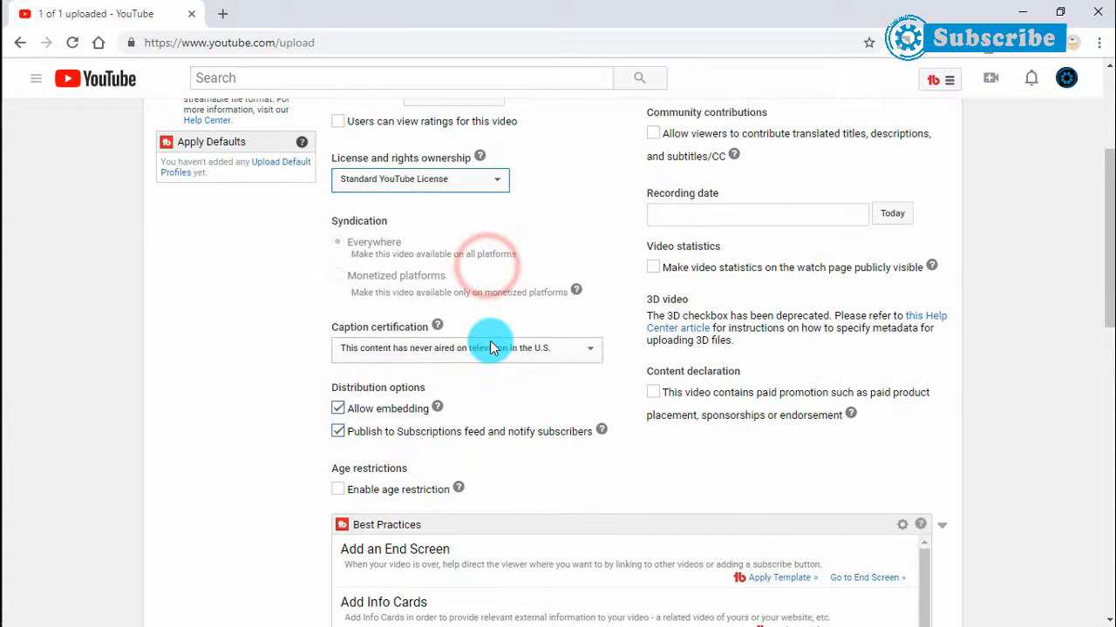
click(498, 275)
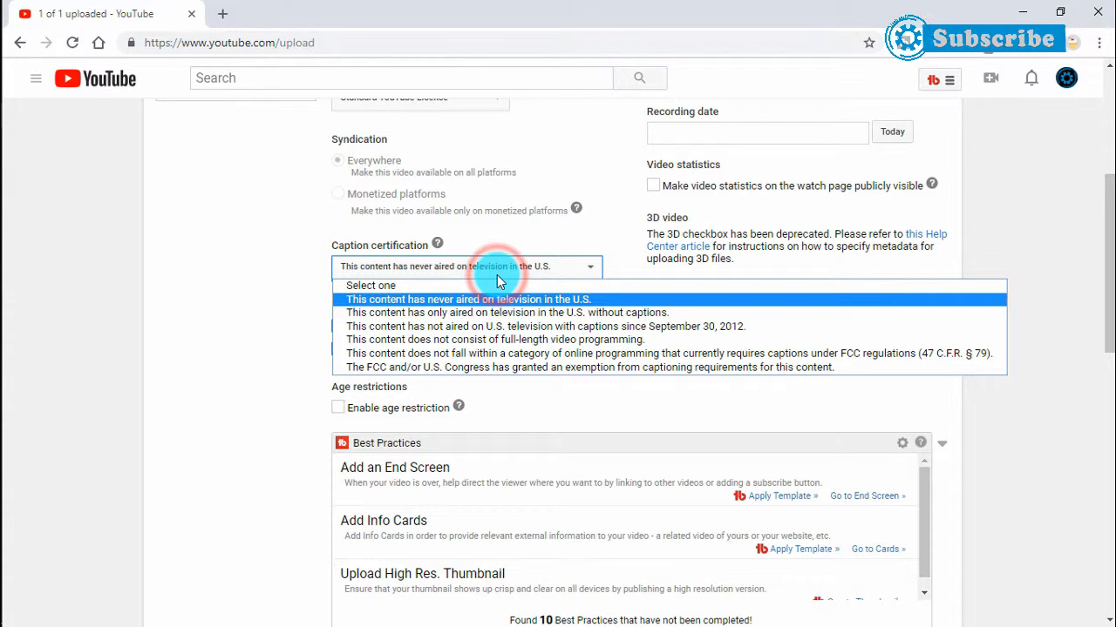
click(497, 275)
scroll(497, 274, down, 2)
scroll(624, 331, up, 6)
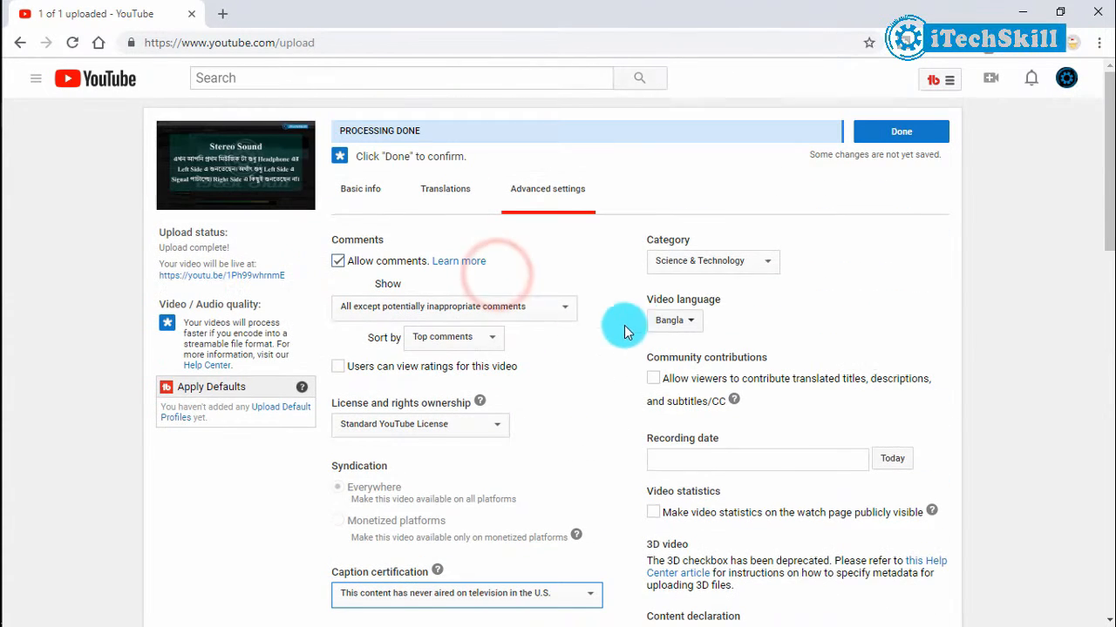
Step: Examine the category, video language, recording date, statistics and content declaration options in the video's advanced settings
scroll(782, 282, down, 1)
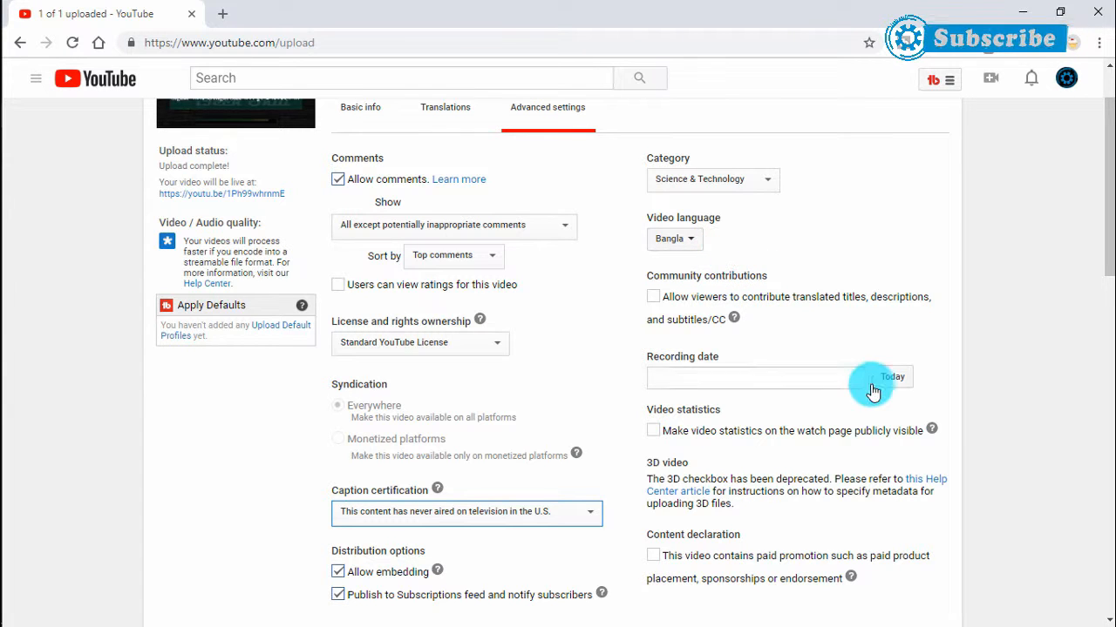
scroll(903, 408, up, 1)
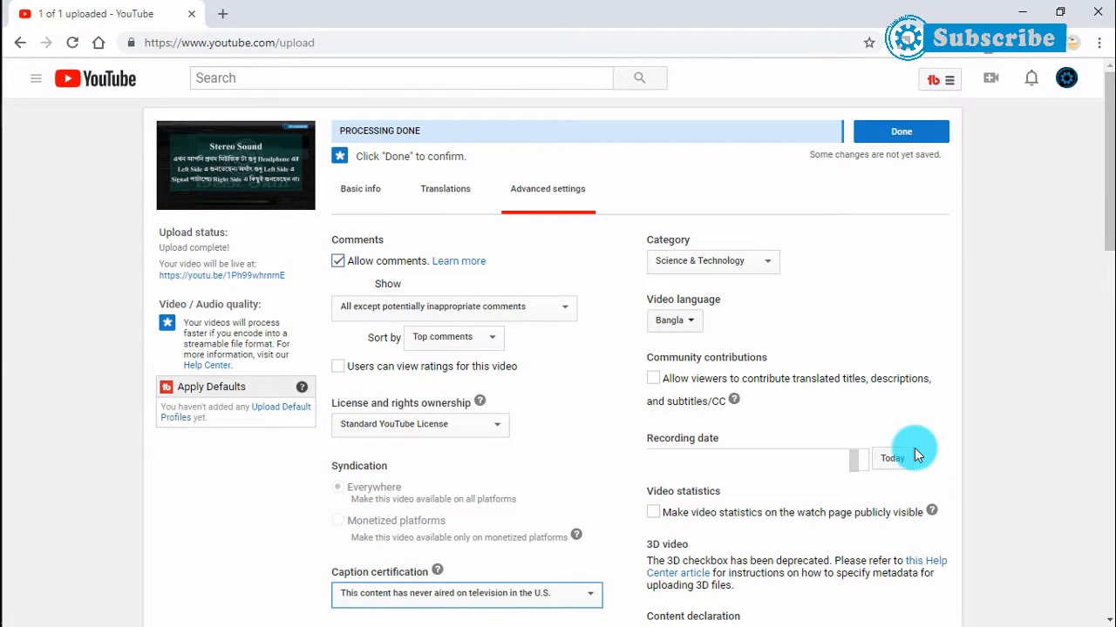
click(912, 456)
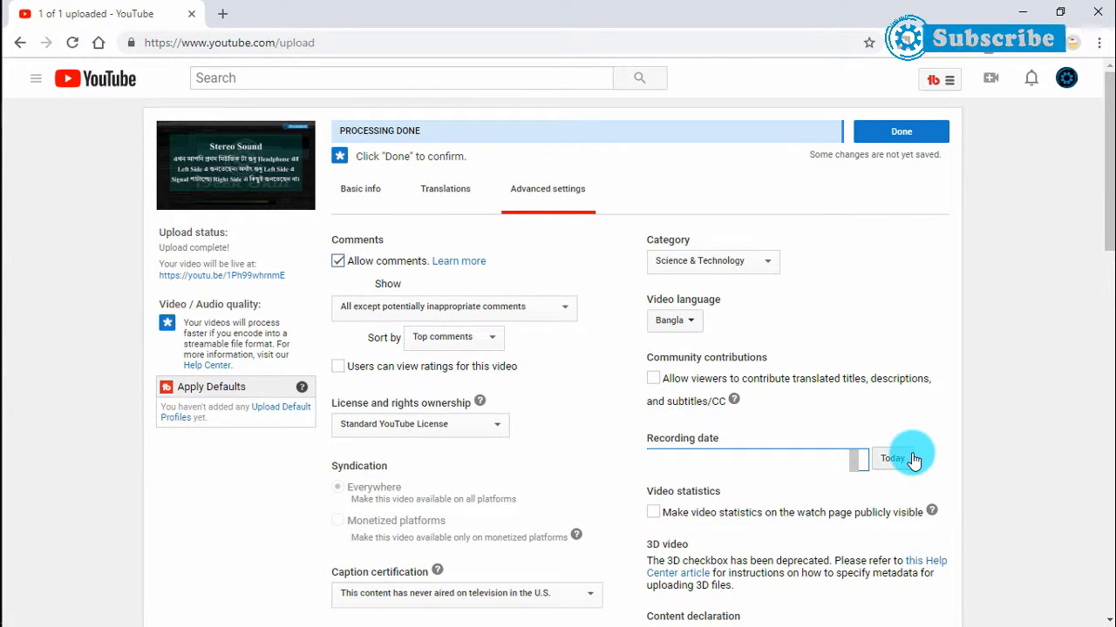
Step: Set the video's visibility to Public in its basic info and publish it
click(373, 199)
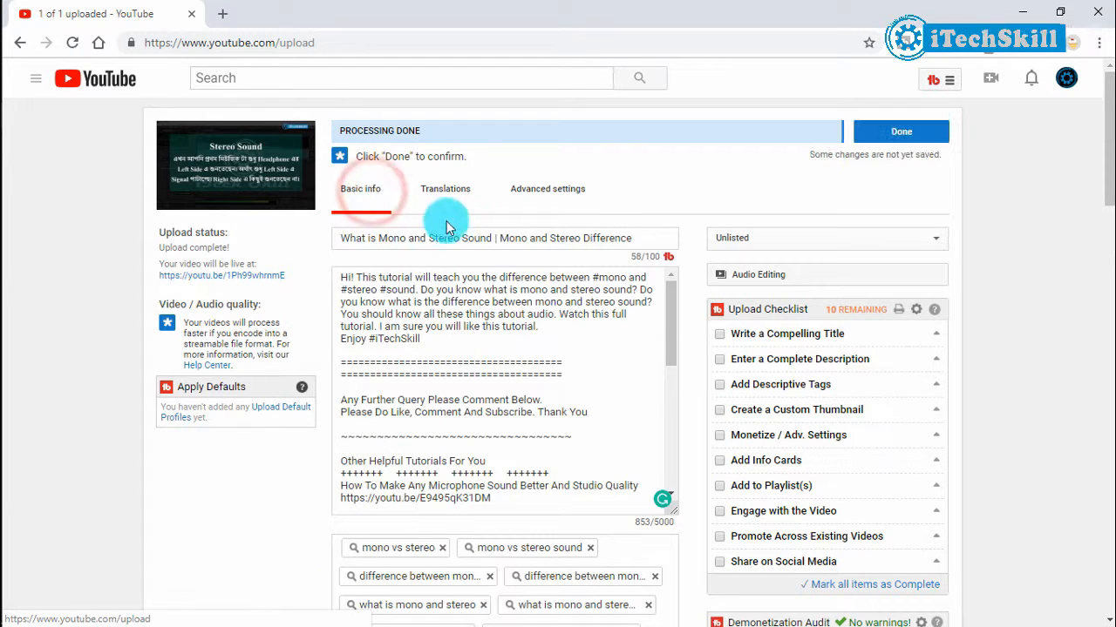
click(743, 241)
click(736, 257)
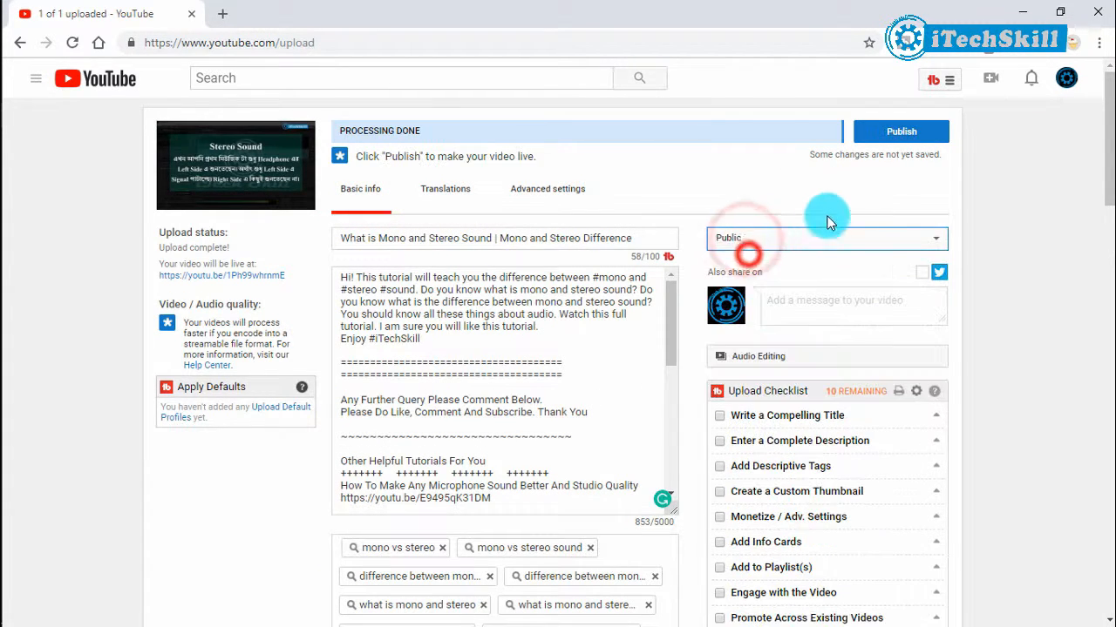
click(900, 132)
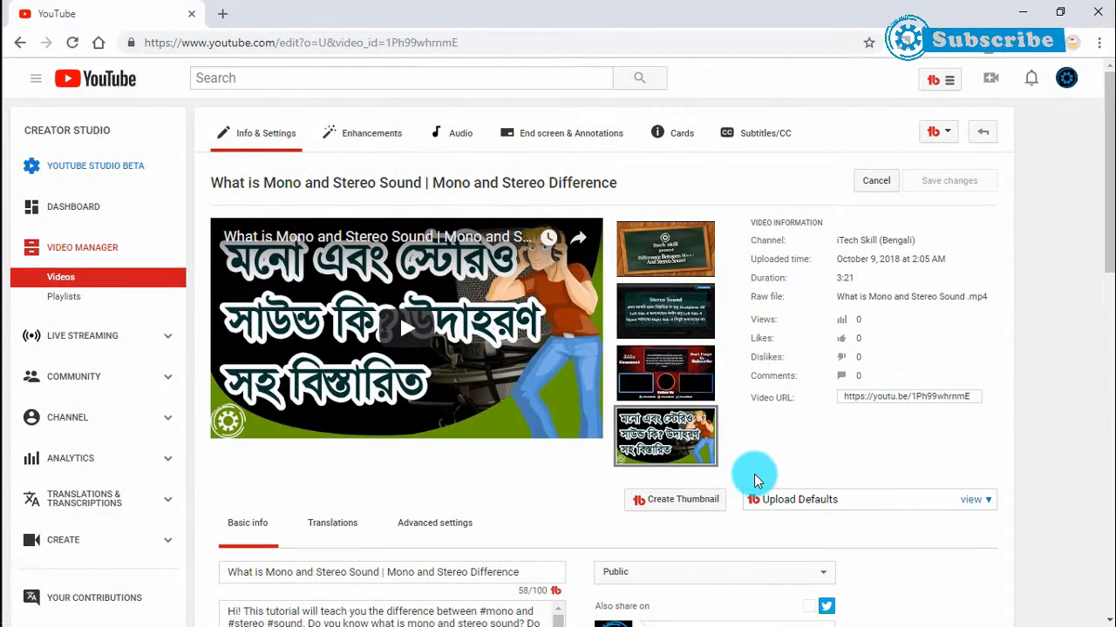
scroll(755, 479, down, 2)
scroll(779, 498, up, 2)
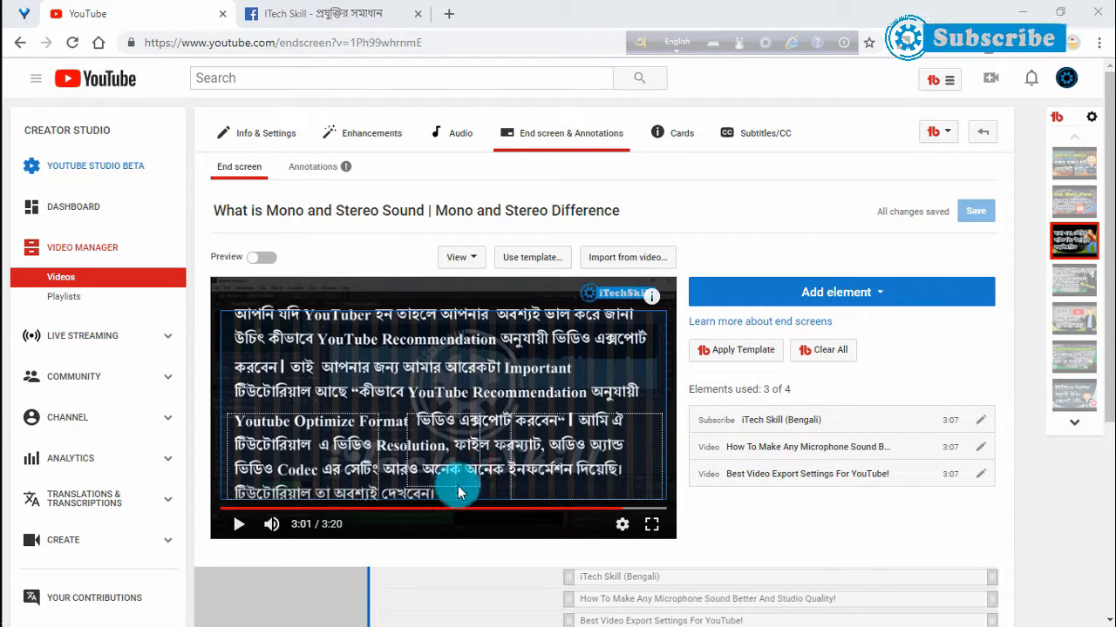
Step: Browse the YouTube end screen templates, including the layouts that combine two videos with a subscribe circle
click(551, 259)
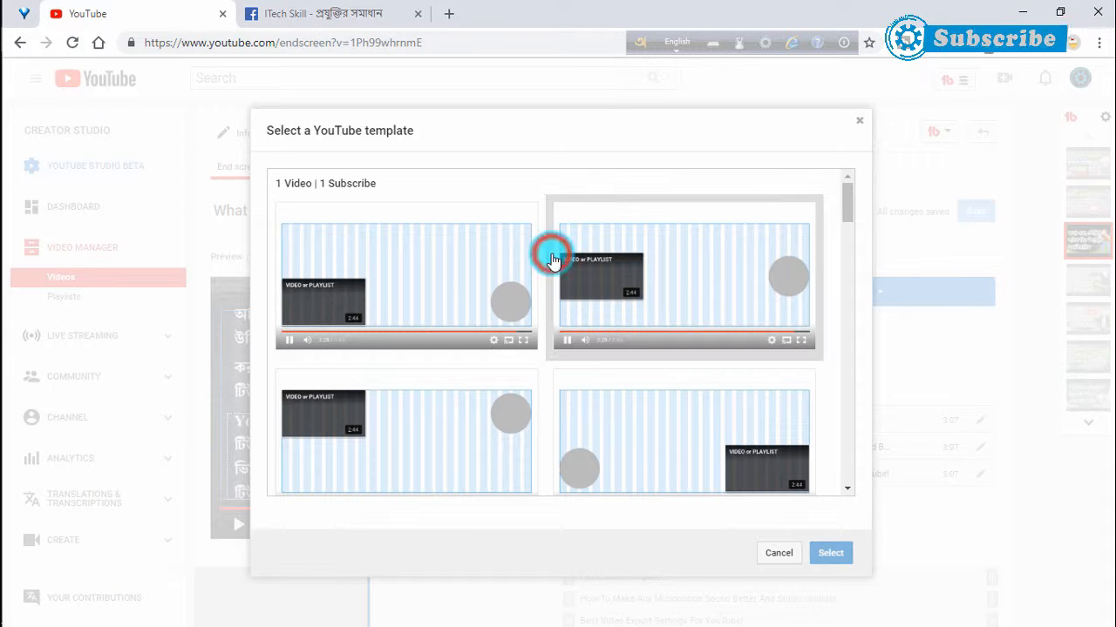
scroll(619, 328, down, 3)
scroll(620, 336, down, 10)
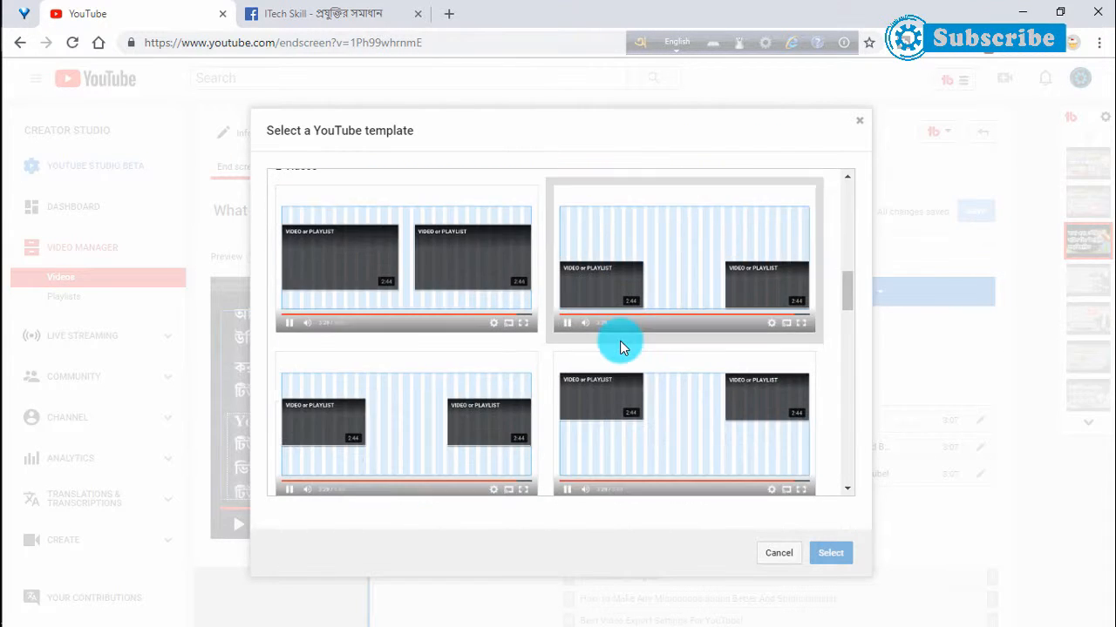
scroll(619, 341, down, 8)
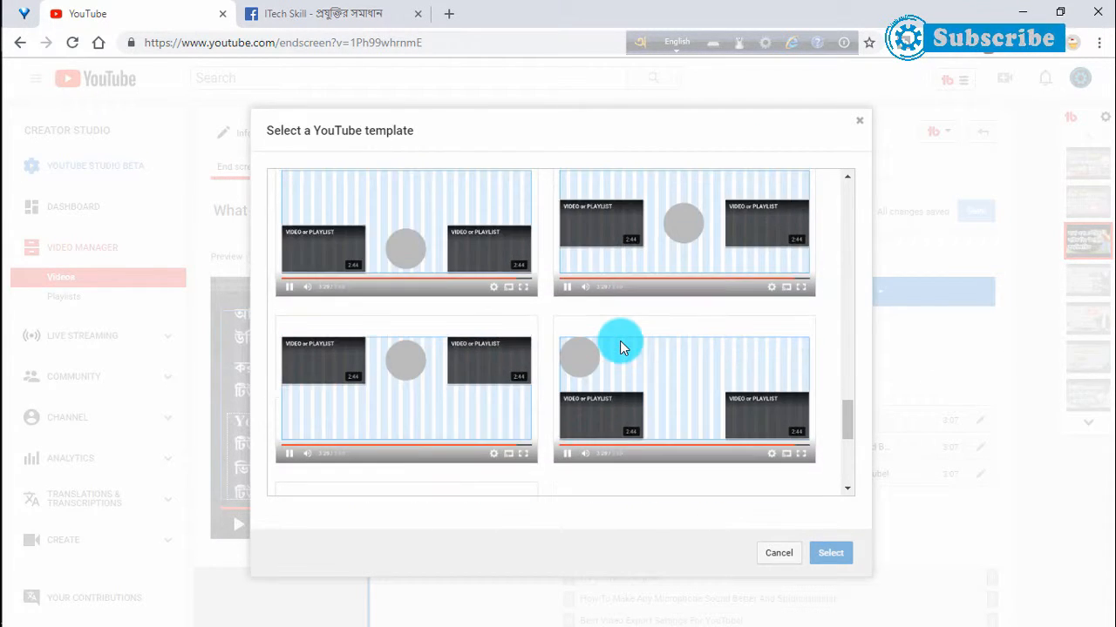
scroll(620, 341, down, 3)
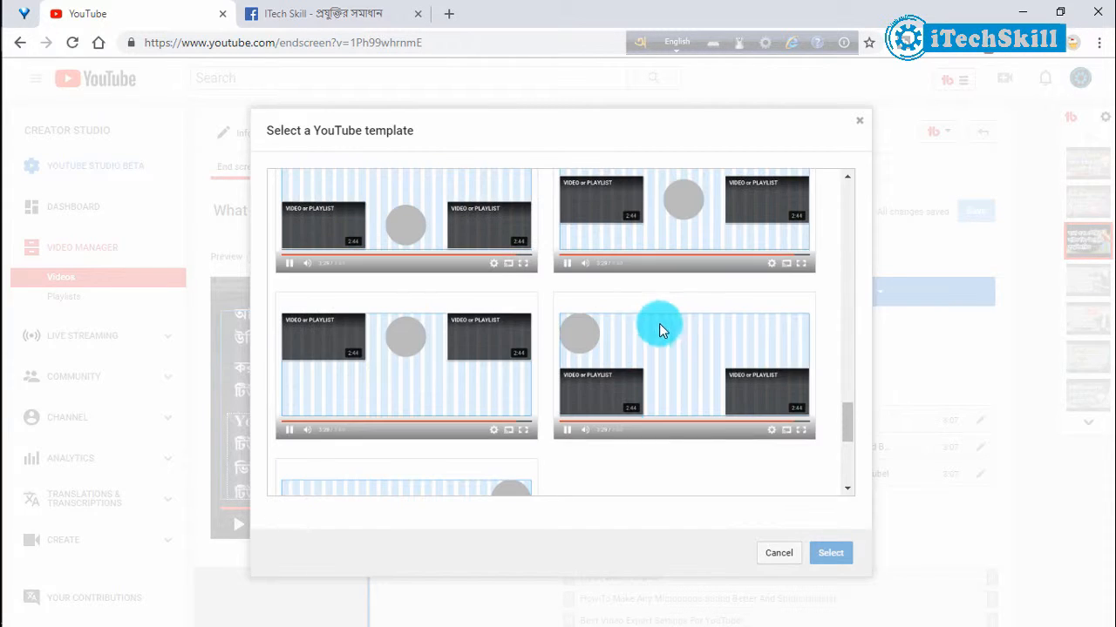
click(667, 323)
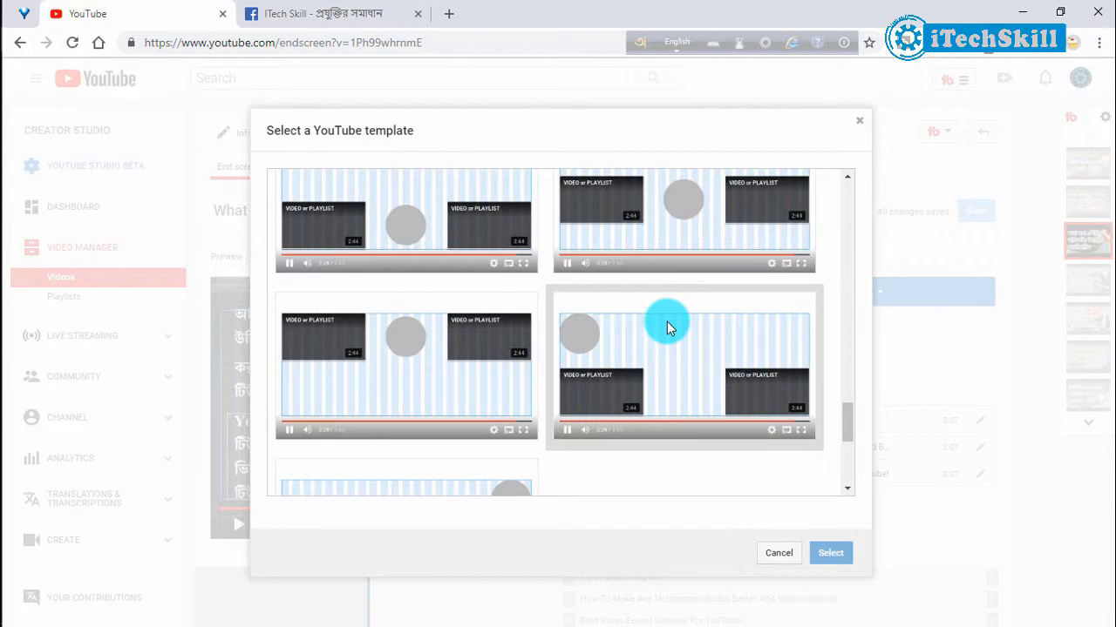
click(836, 567)
Step: Add a Subscribe element to the end screen starting at 3:07 and place it over the circle between the two empty frames
scroll(622, 508, down, 2)
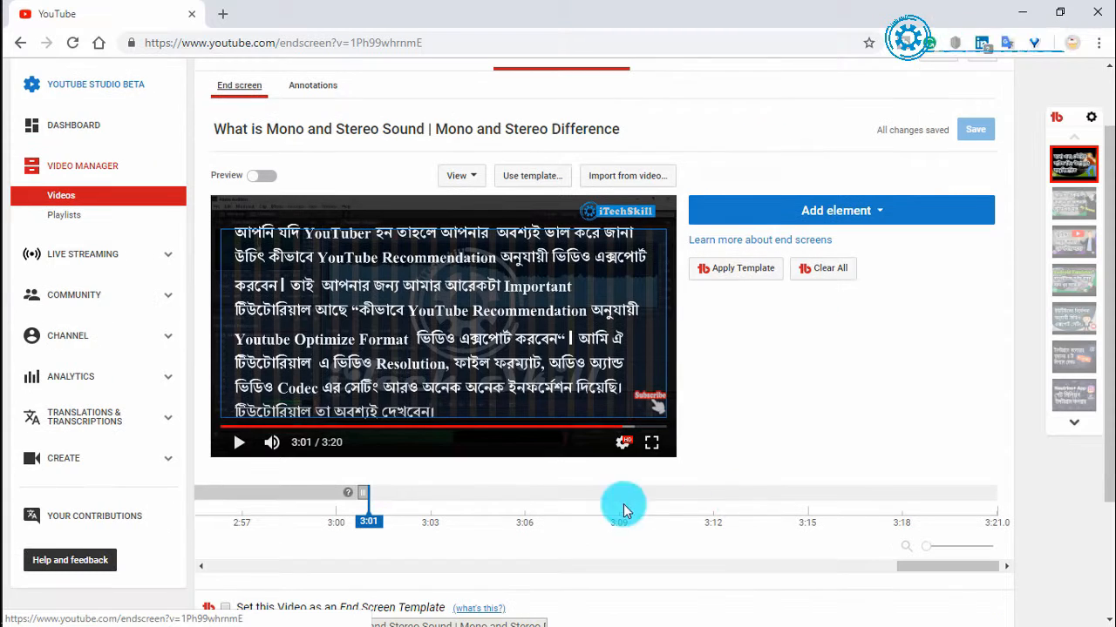
click(231, 451)
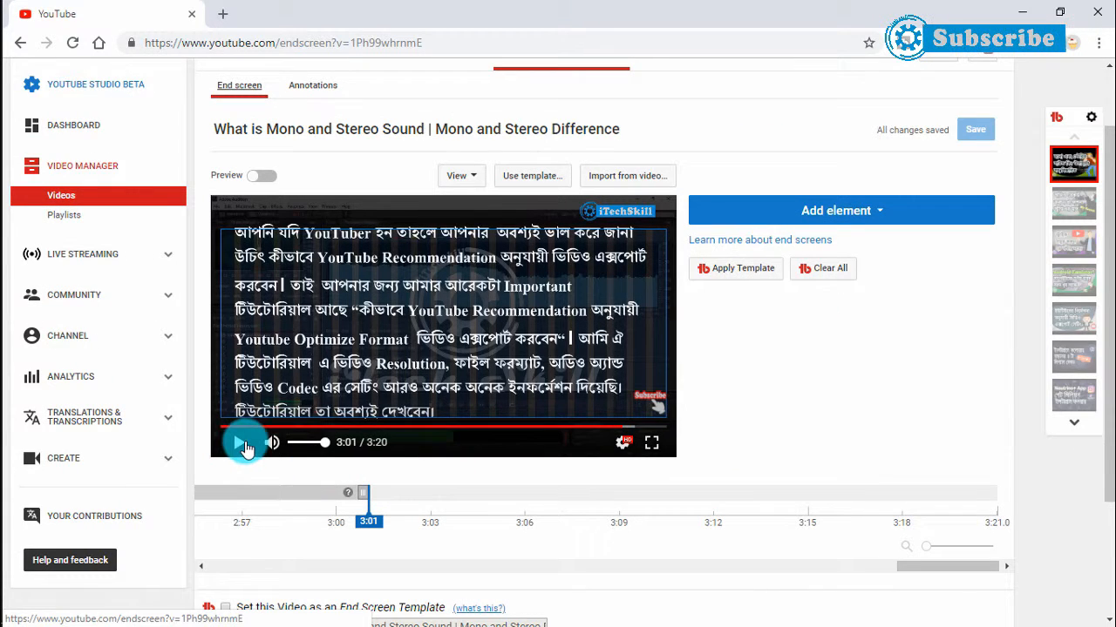
click(631, 431)
drag(629, 431, 635, 435)
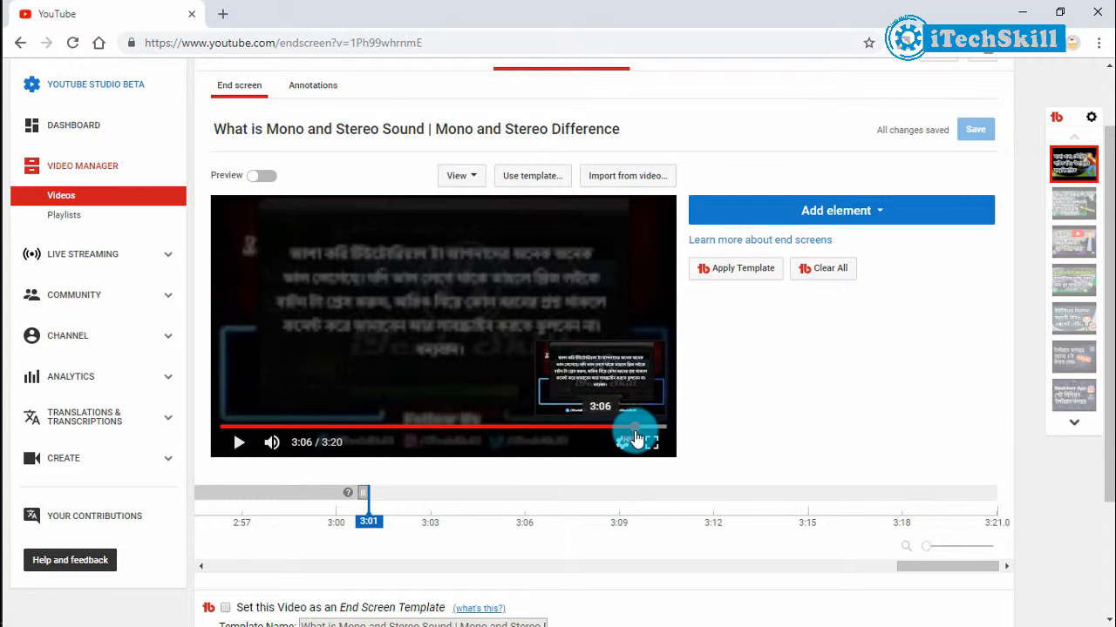
click(239, 443)
click(241, 443)
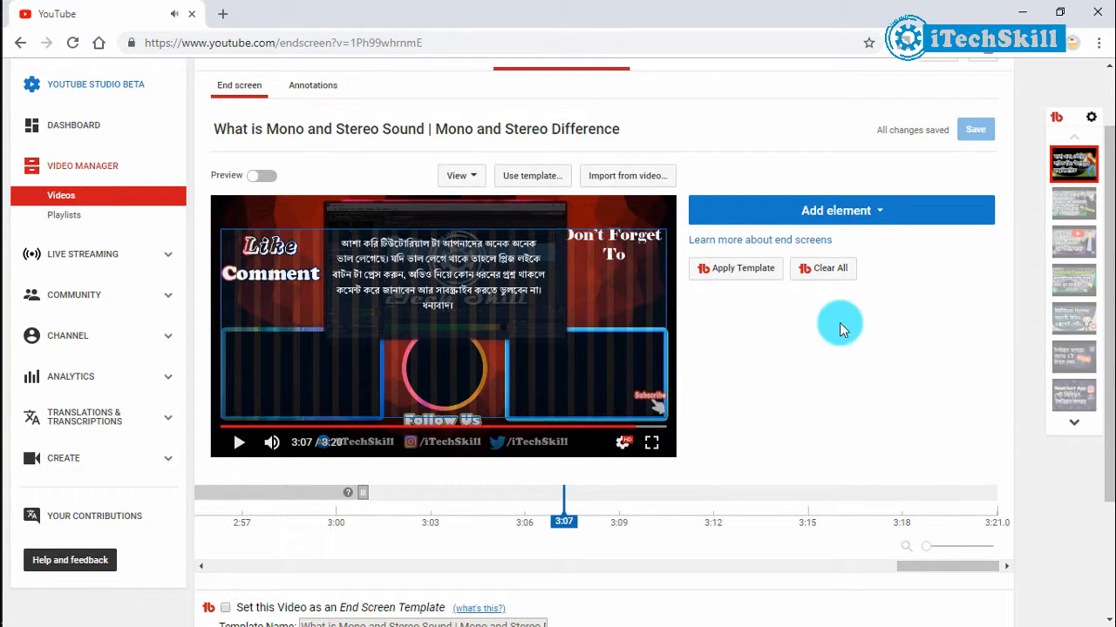
click(887, 214)
click(957, 322)
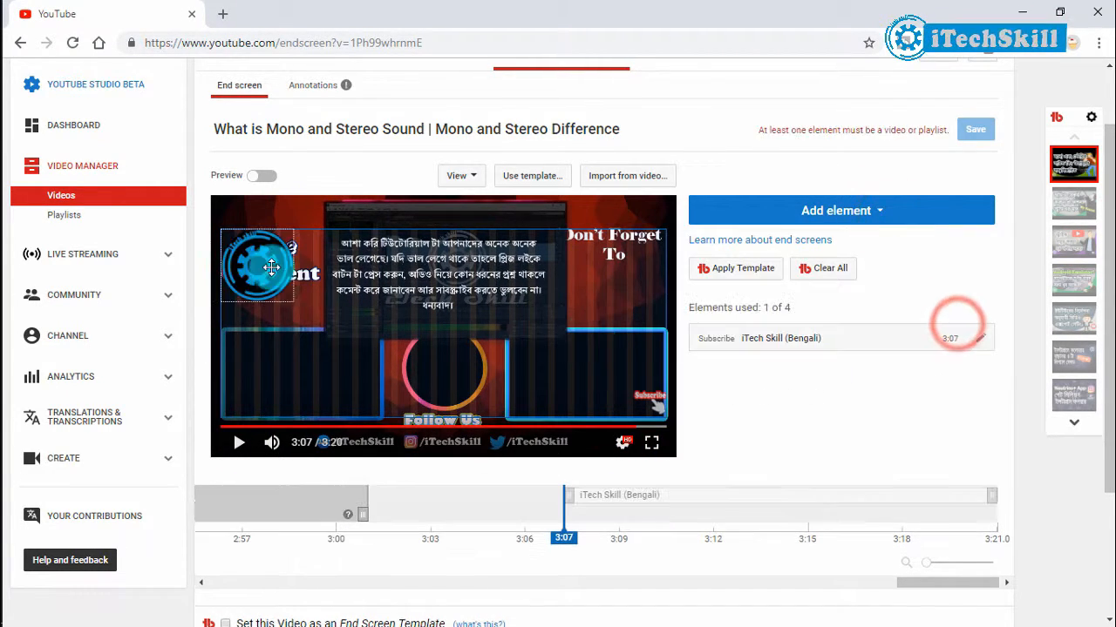
drag(271, 267, 433, 358)
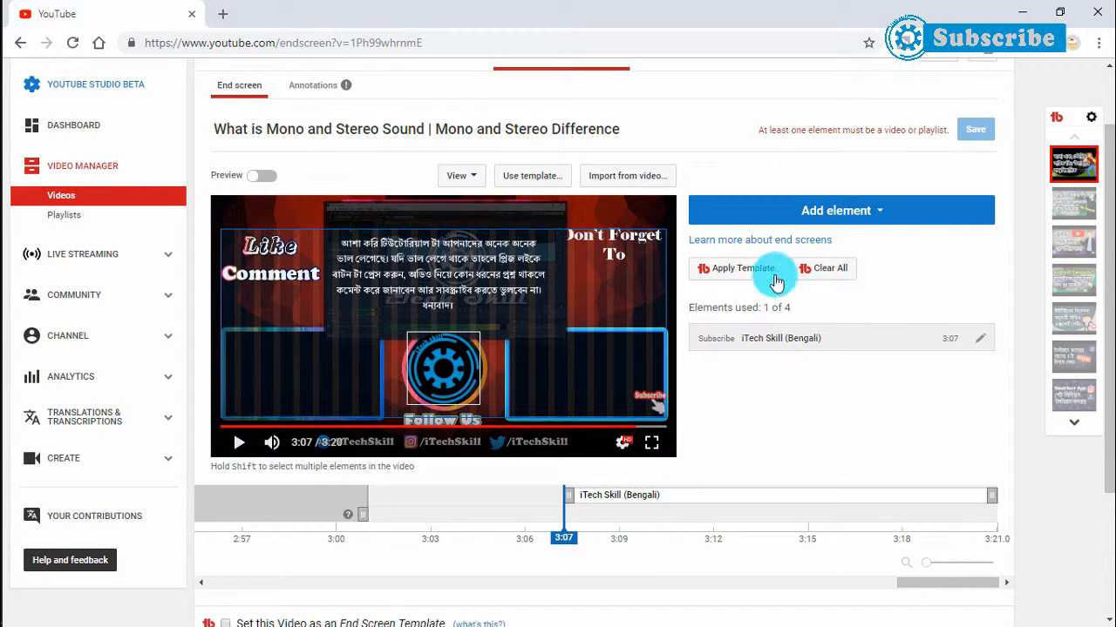
Step: Add the uploaded video "How To Make Any Microphone Sound Better And Studio Quality!" as an end screen element and fit it in the left frame
click(889, 212)
click(956, 263)
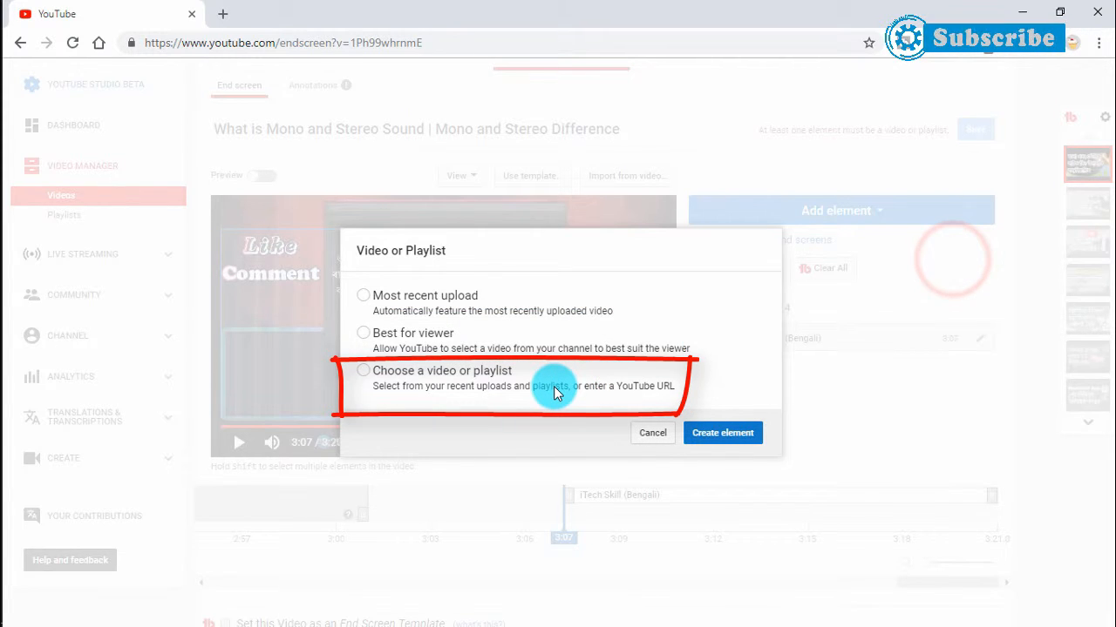
click(532, 380)
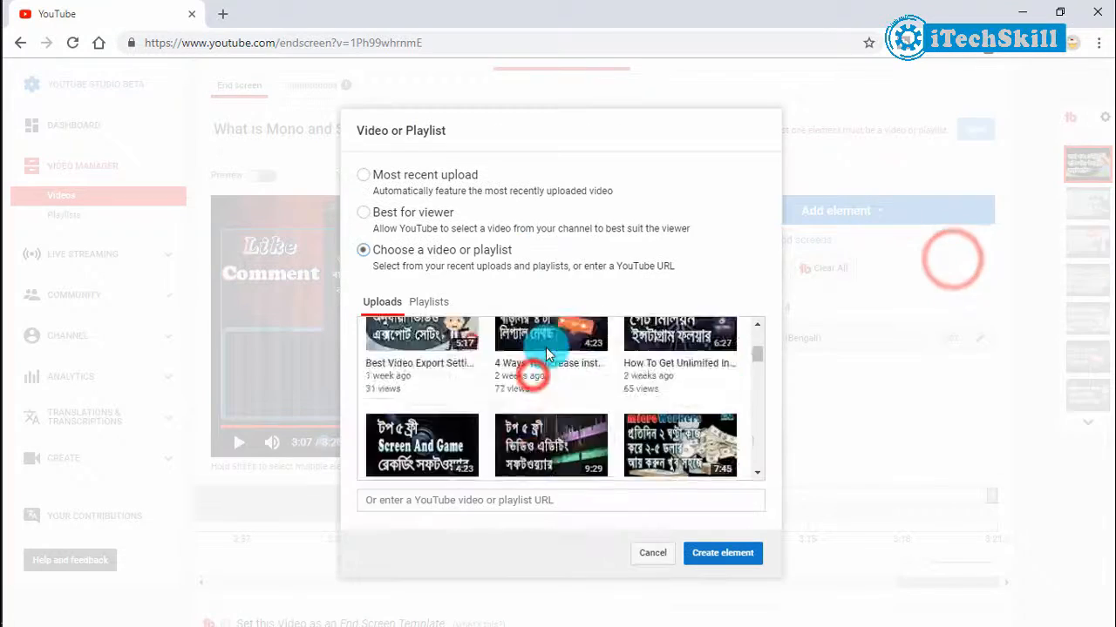
scroll(557, 357, down, 3)
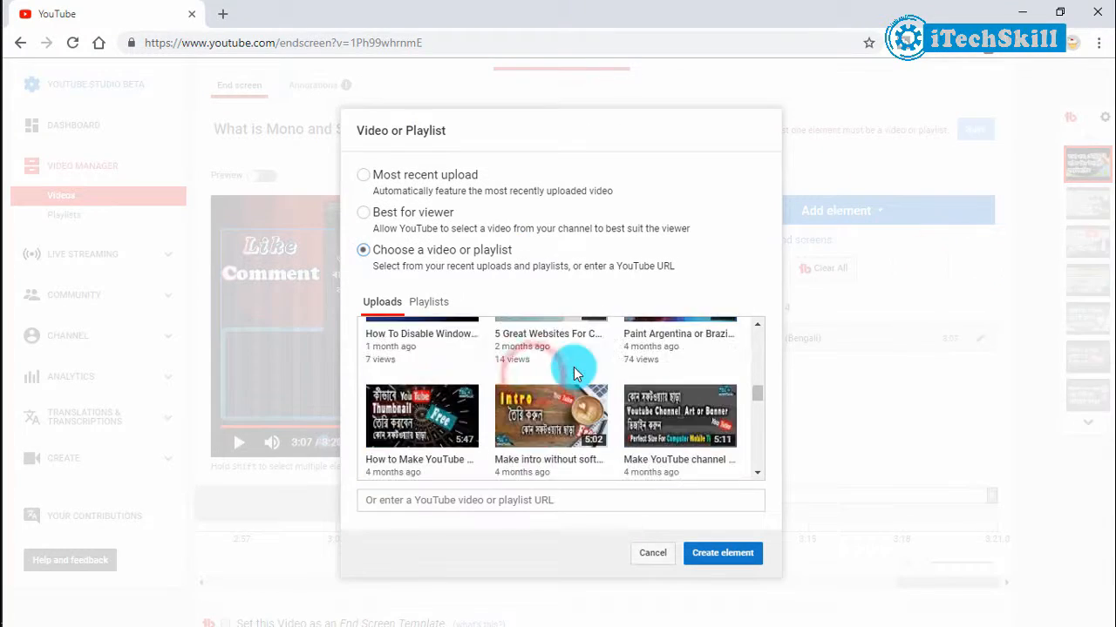
scroll(575, 370, up, 6)
click(422, 358)
click(722, 553)
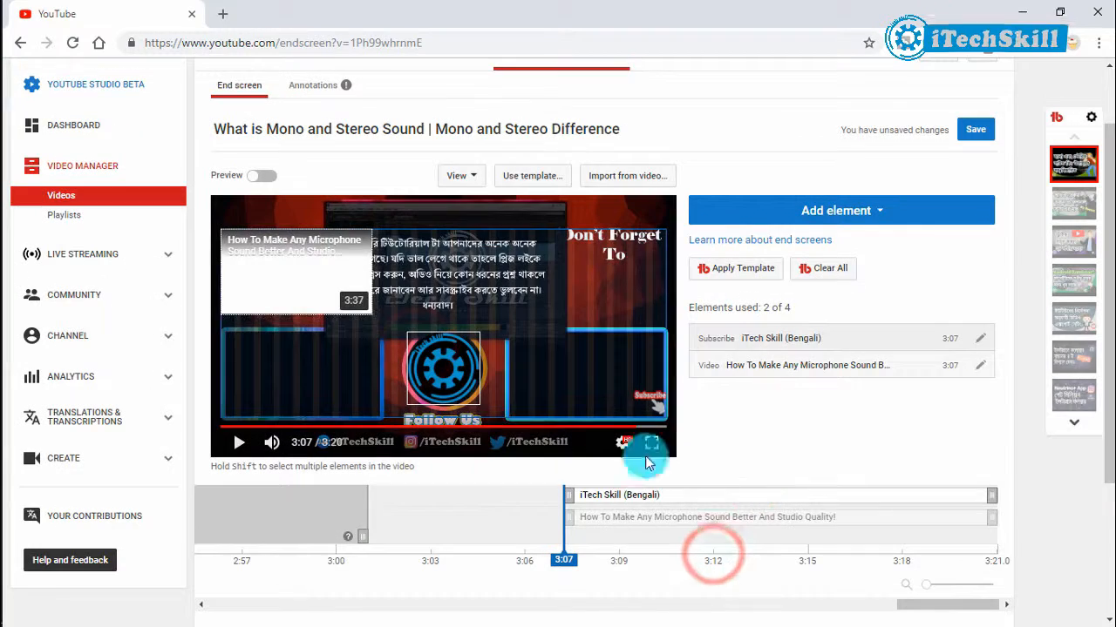
drag(319, 374, 315, 380)
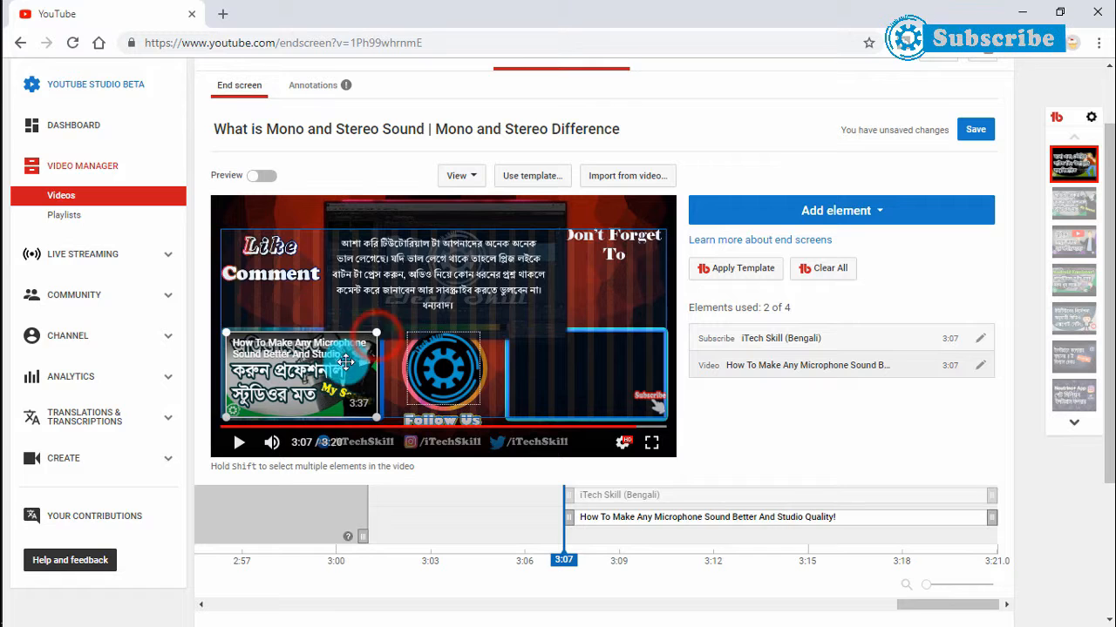
Step: Add the uploaded video "Best Video Export Settings For YouTube!" as an end screen element and place it in the right frame
click(887, 210)
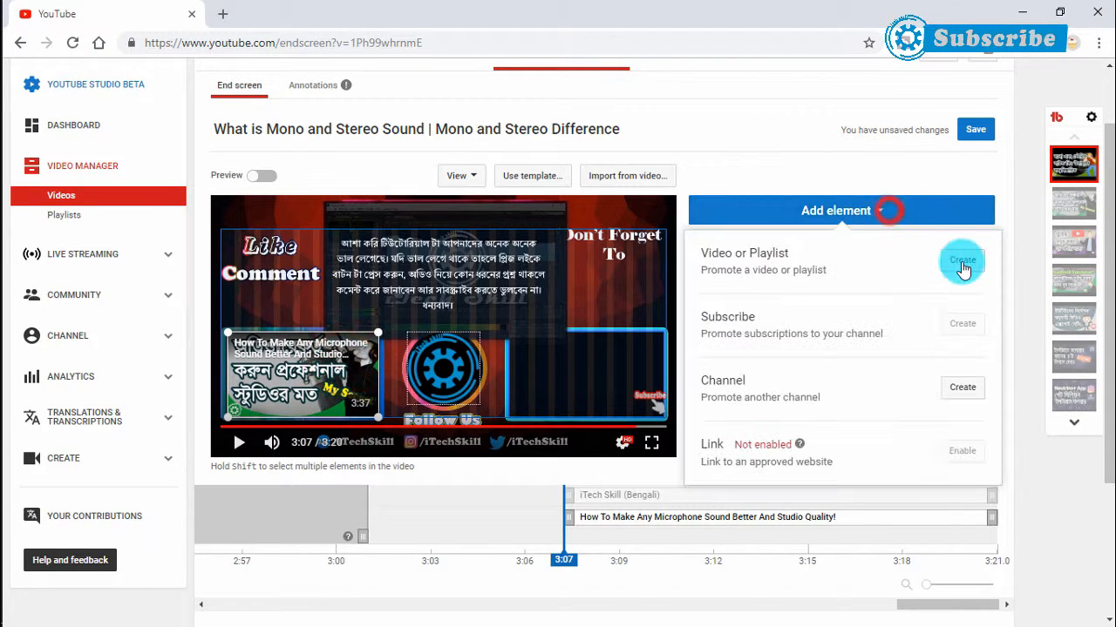
click(961, 266)
click(363, 370)
scroll(641, 407, down, 2)
click(422, 402)
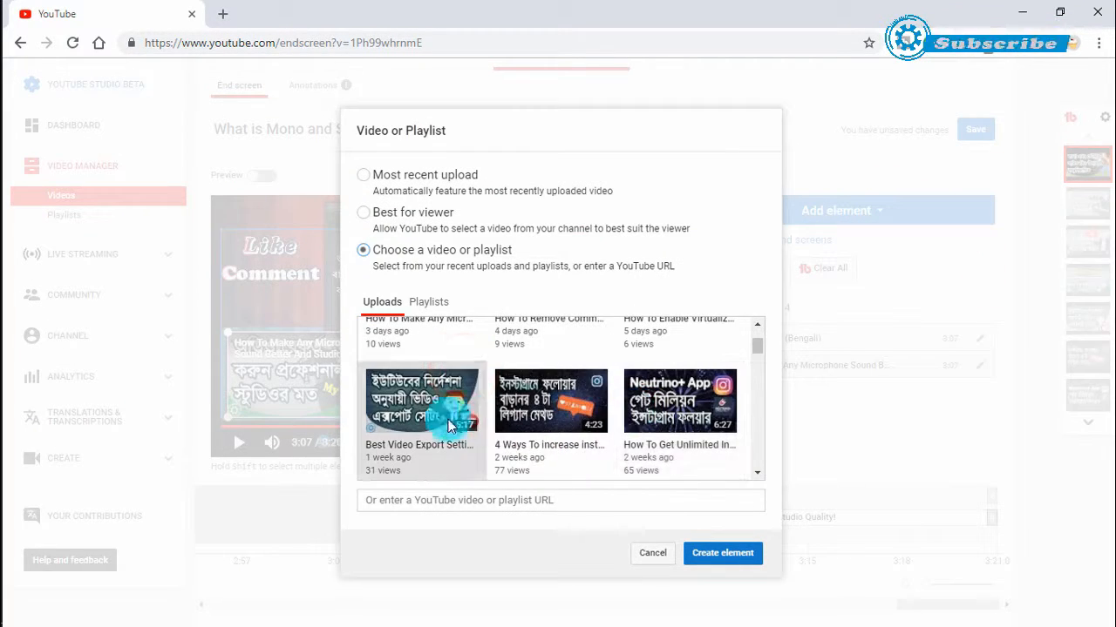
click(713, 553)
drag(301, 272, 594, 378)
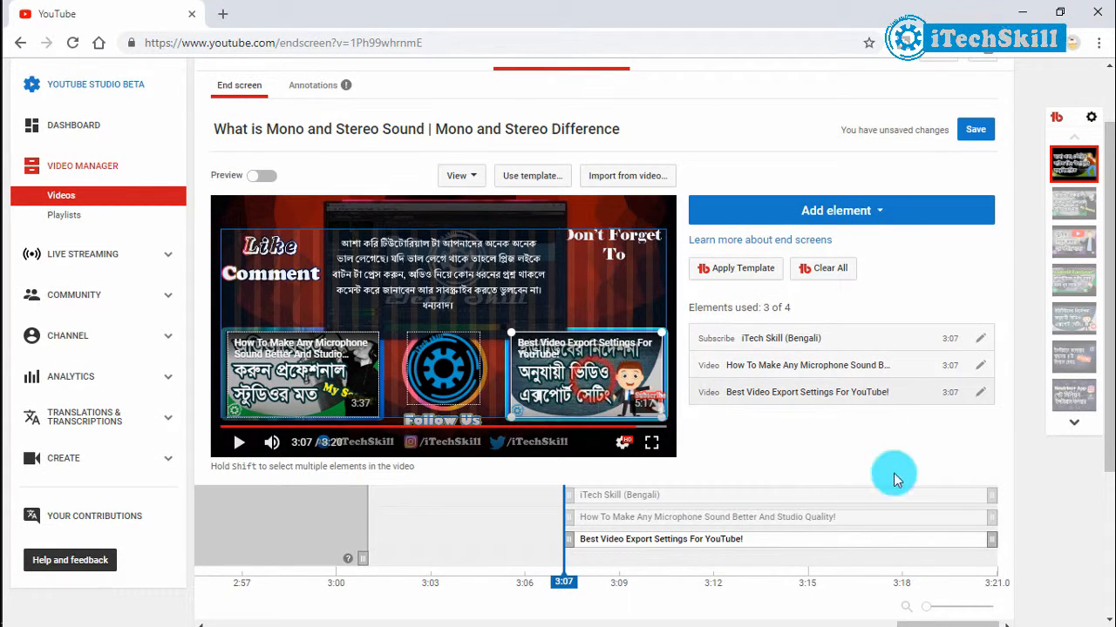
Step: Play the end screen from 3:06 to check its elements, and save the end screen
scroll(812, 500, down, 1)
click(535, 431)
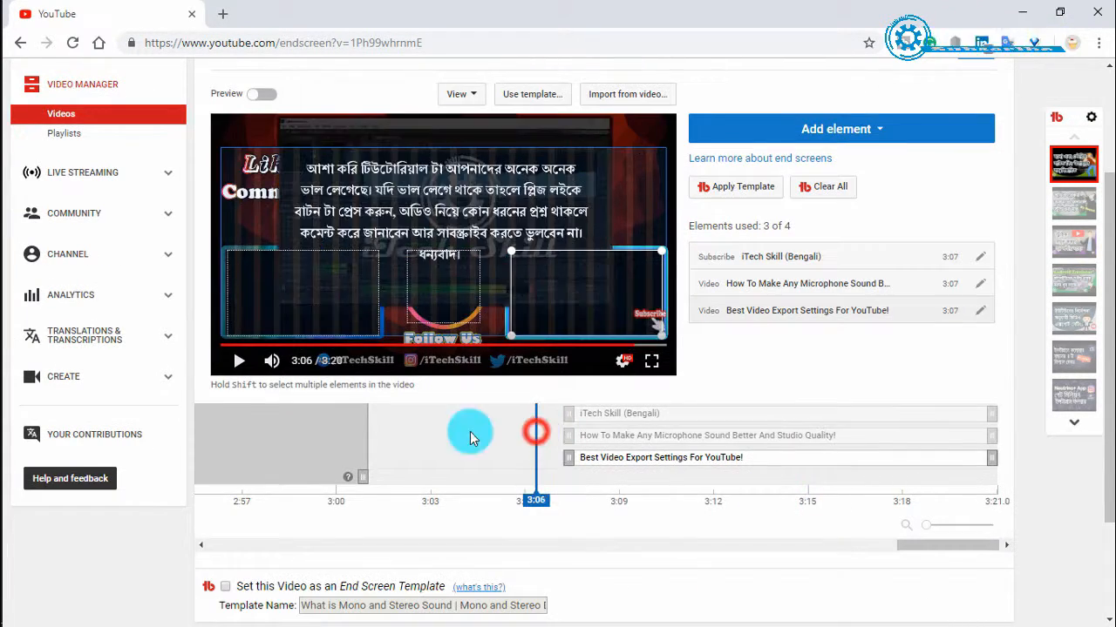
click(244, 365)
click(245, 364)
scroll(830, 222, up, 2)
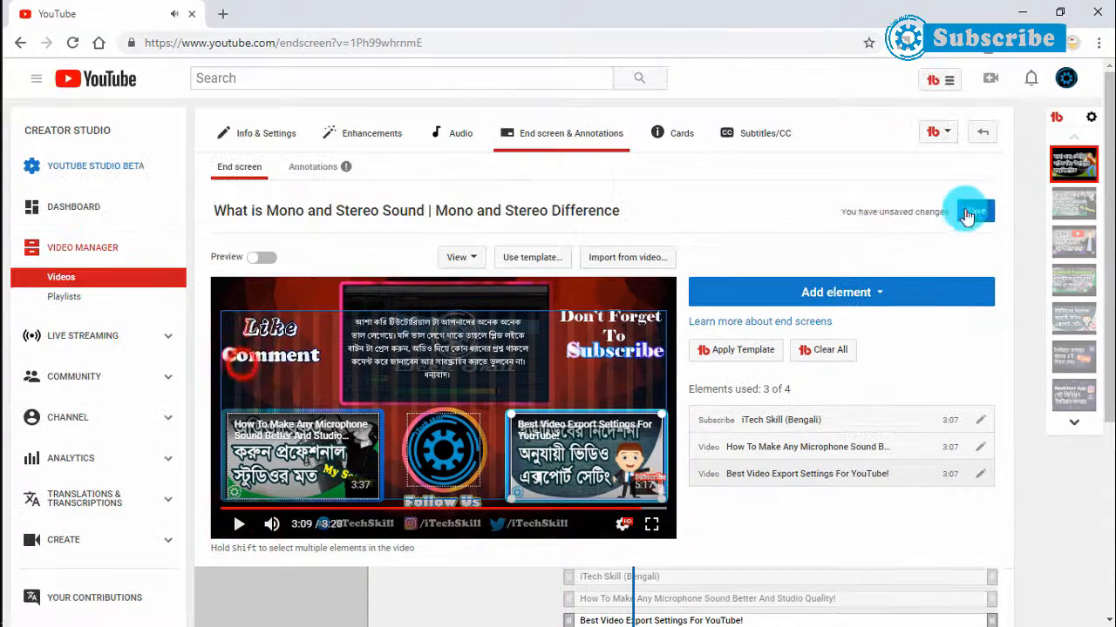
click(969, 209)
Step: Add a video card at 0:27 promoting "How To Make Any Microphone Sound Better And Studio Quality!"
click(667, 131)
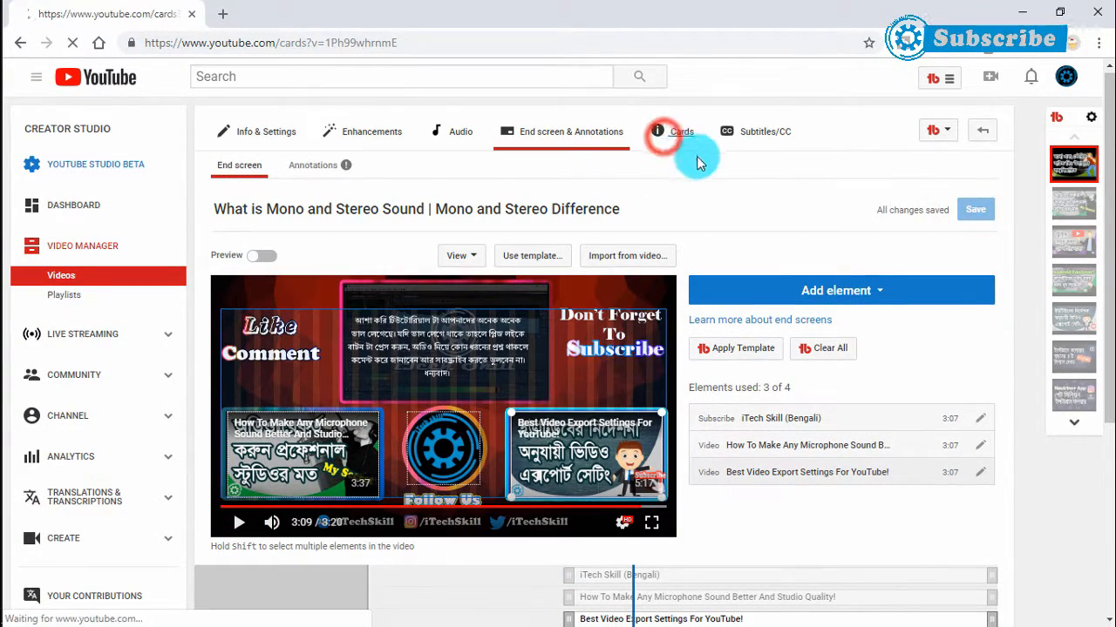
click(239, 467)
click(280, 450)
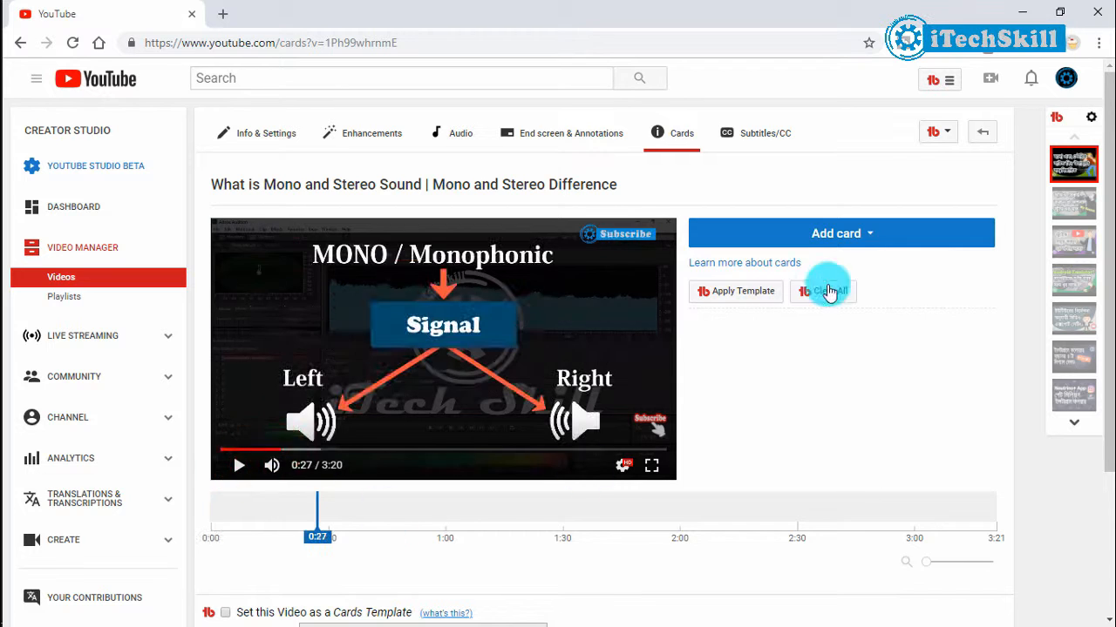
click(878, 250)
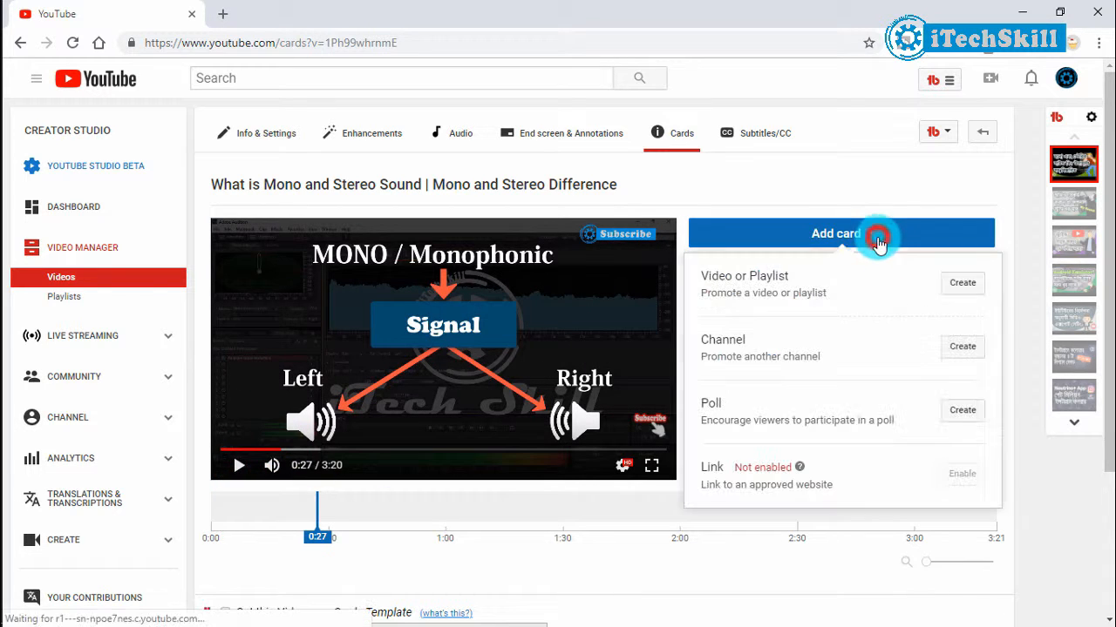
click(963, 288)
click(427, 305)
click(724, 528)
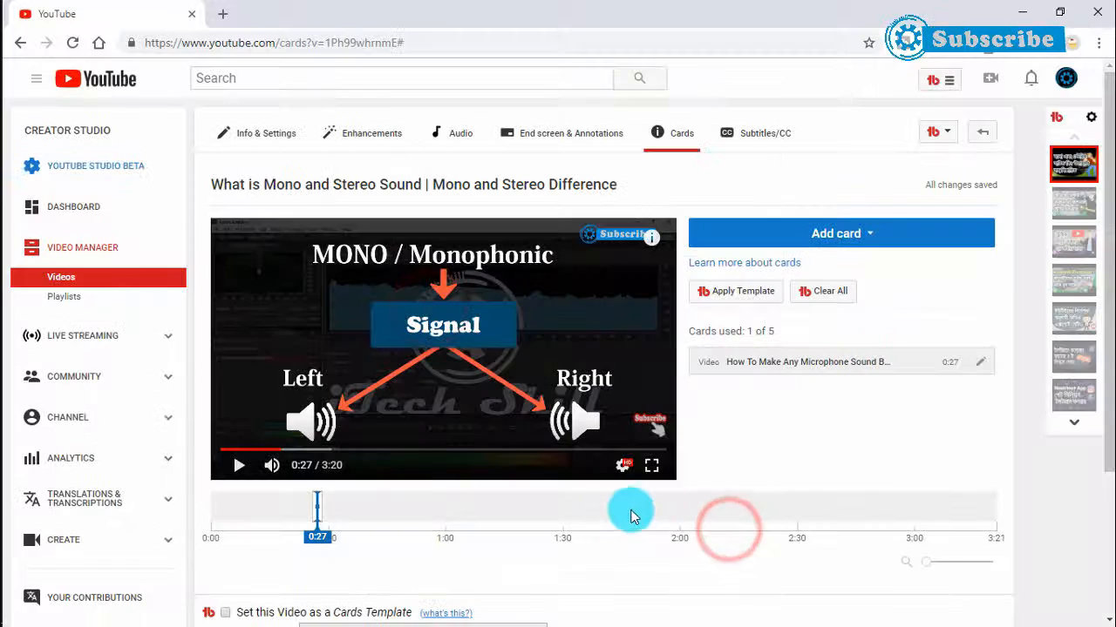
Step: Add a second video card at 2:03 promoting "Best Video Export Settings For YouTube!"
click(630, 509)
click(692, 505)
click(871, 232)
click(963, 281)
scroll(674, 296, down, 1)
click(440, 340)
click(717, 528)
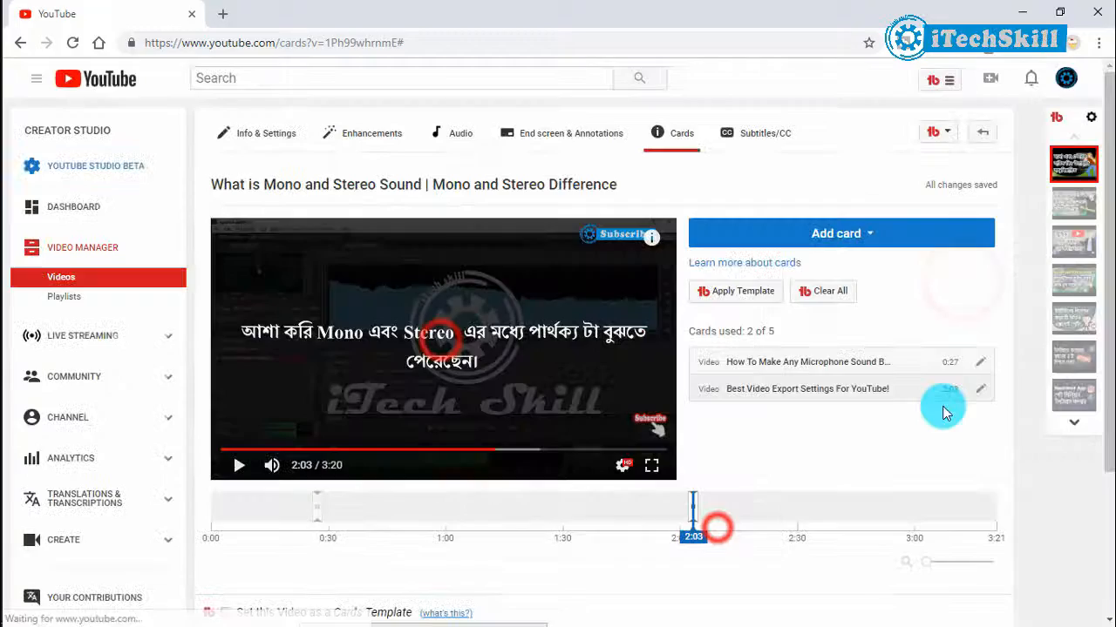
Step: Play the video past the second card and expand the cards in the player to check them
click(239, 427)
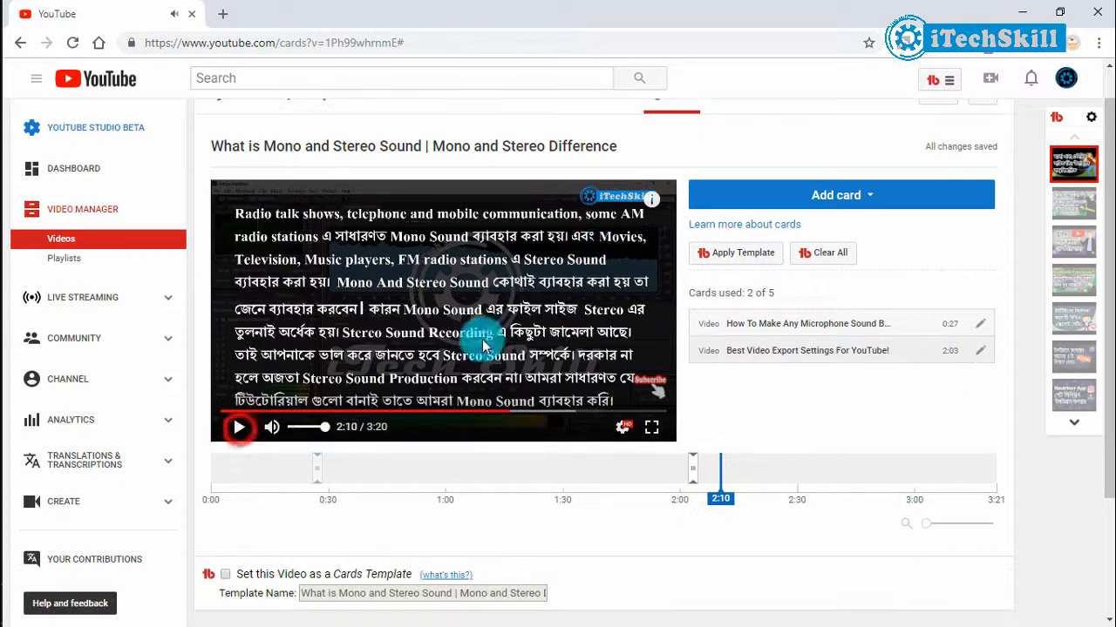
click(658, 215)
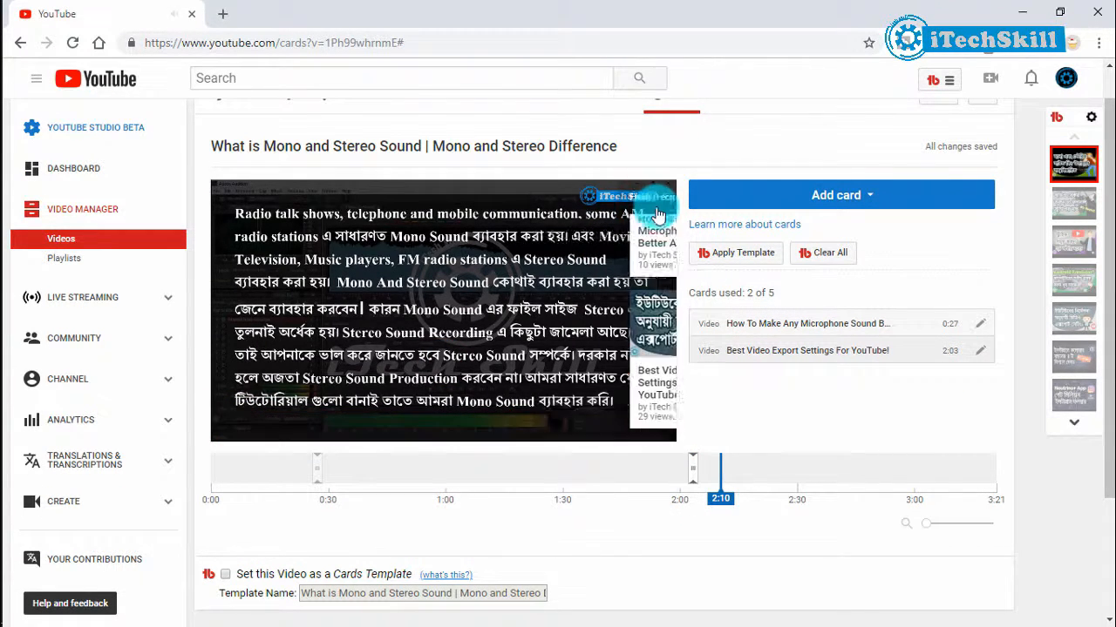
Step: Look through both promoted videos in the player's expanded card list, and close the list
scroll(623, 321, up, 1)
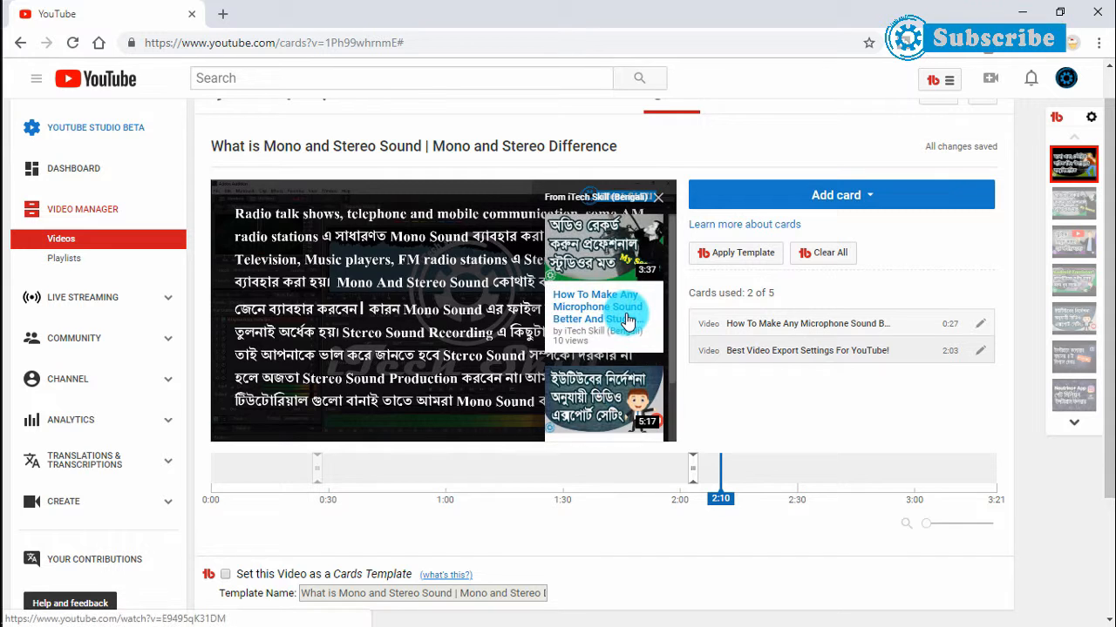
scroll(629, 321, down, 1)
scroll(629, 321, up, 1)
scroll(629, 321, down, 1)
scroll(629, 321, up, 1)
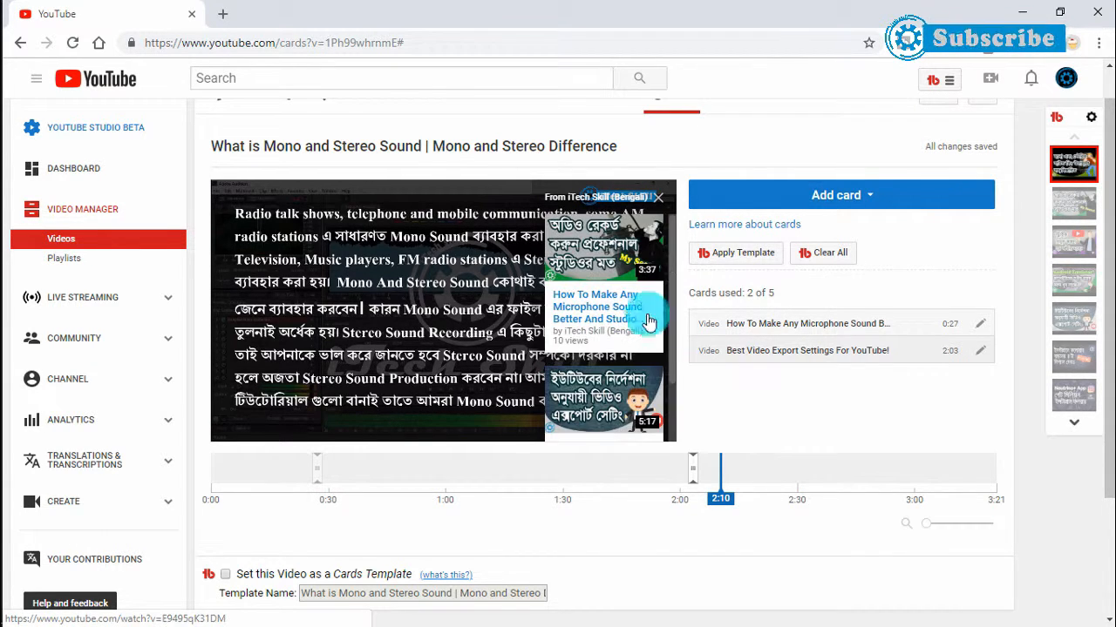
click(664, 206)
Step: Go back to the video's info and settings and review its thumbnail, title, description, tags and best-practice checks
scroll(523, 261, up, 1)
click(275, 133)
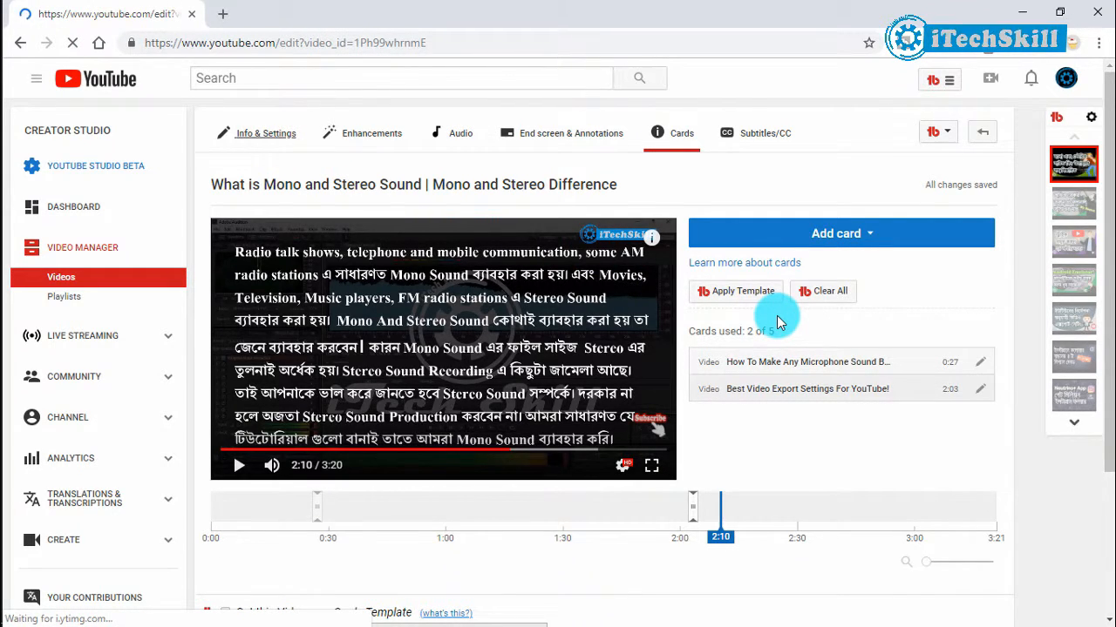
scroll(844, 366, down, 1)
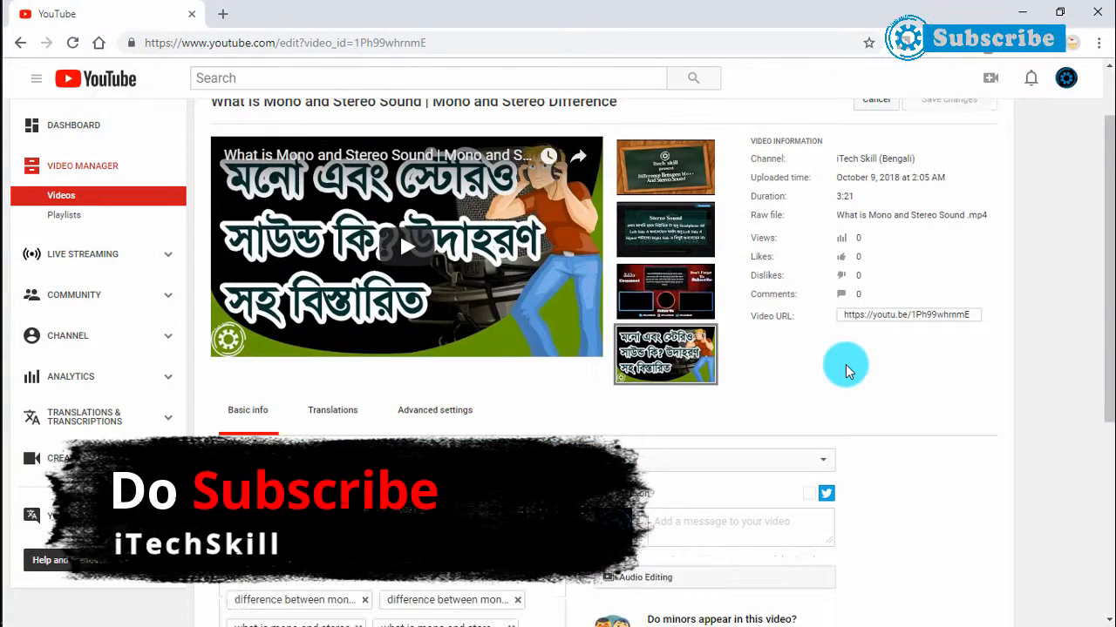
scroll(845, 370, down, 5)
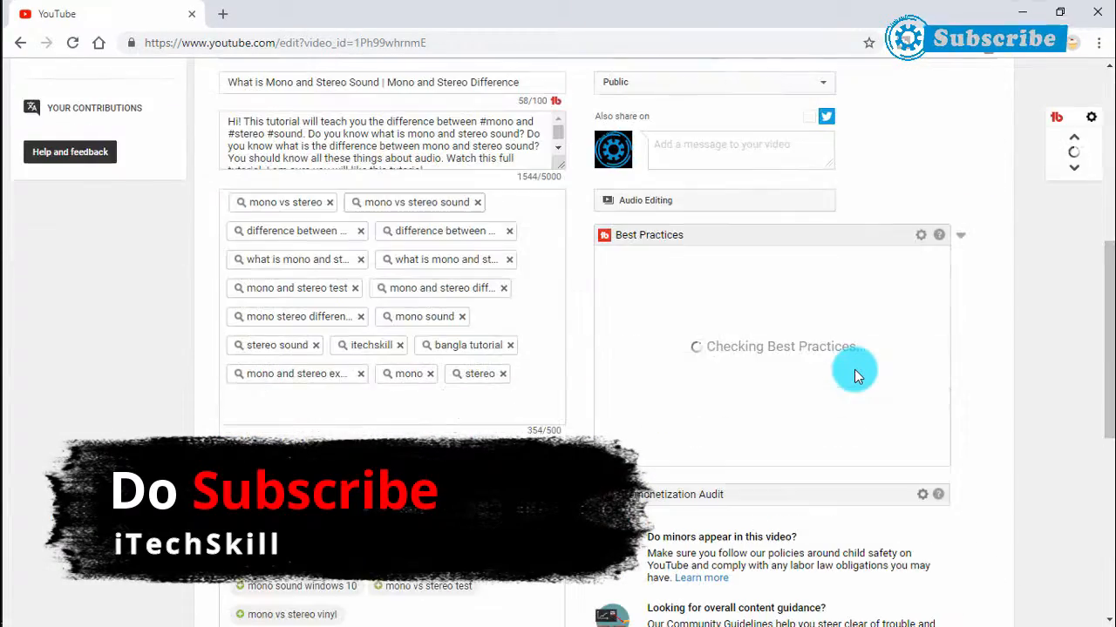
scroll(915, 374, up, 6)
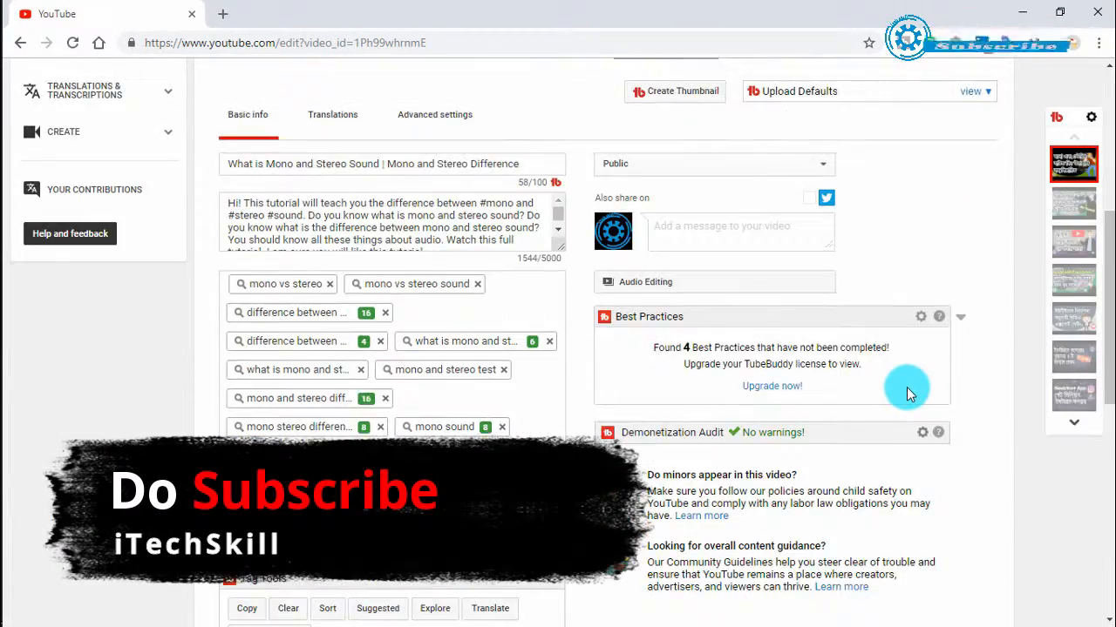